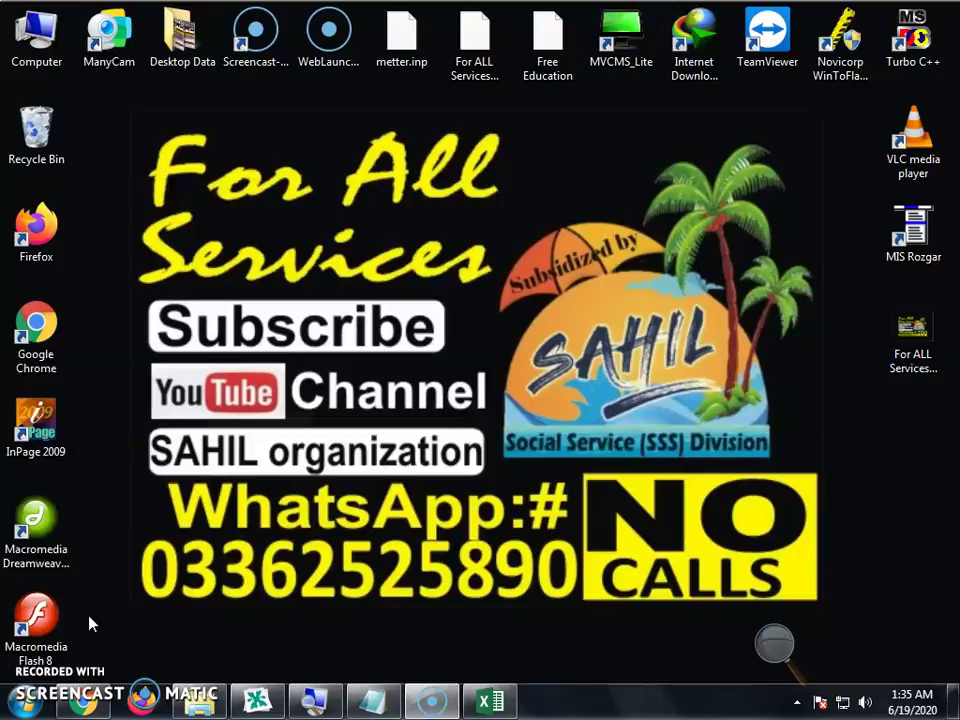
Bring up the Book1 workbook, select cell C3 and switch to the Developer ribbon tab
left_click(489, 700)
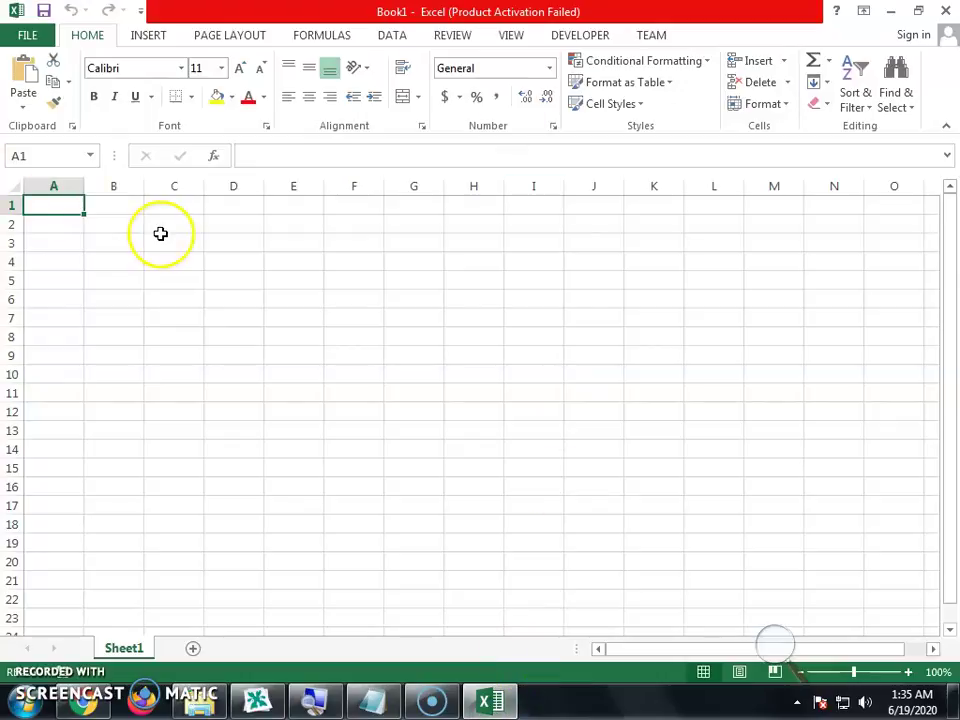
left_click(150, 244)
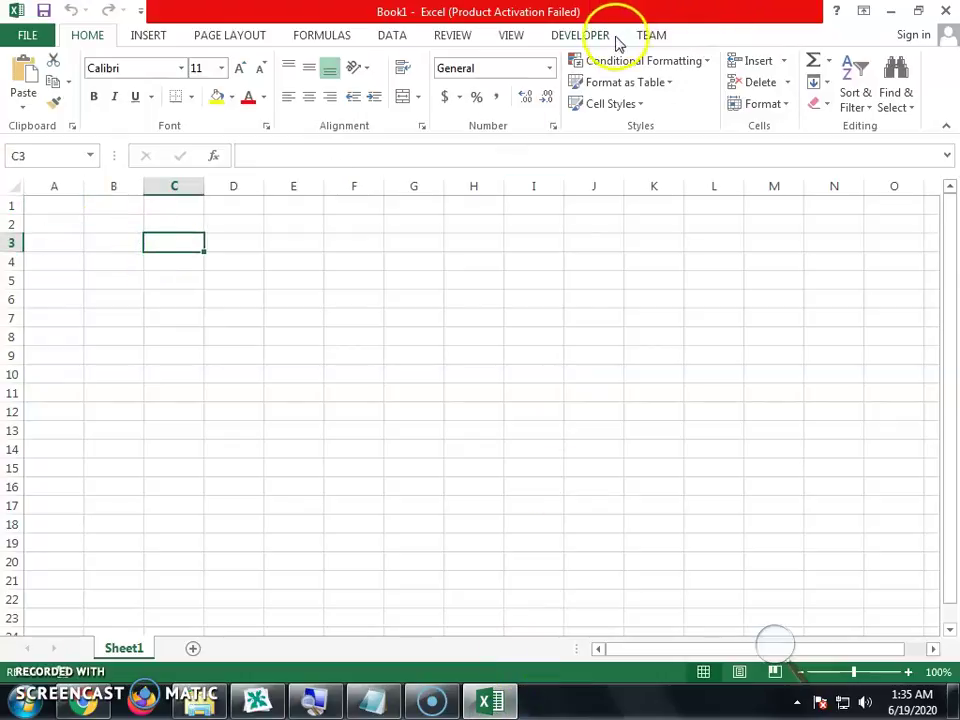
left_click(583, 40)
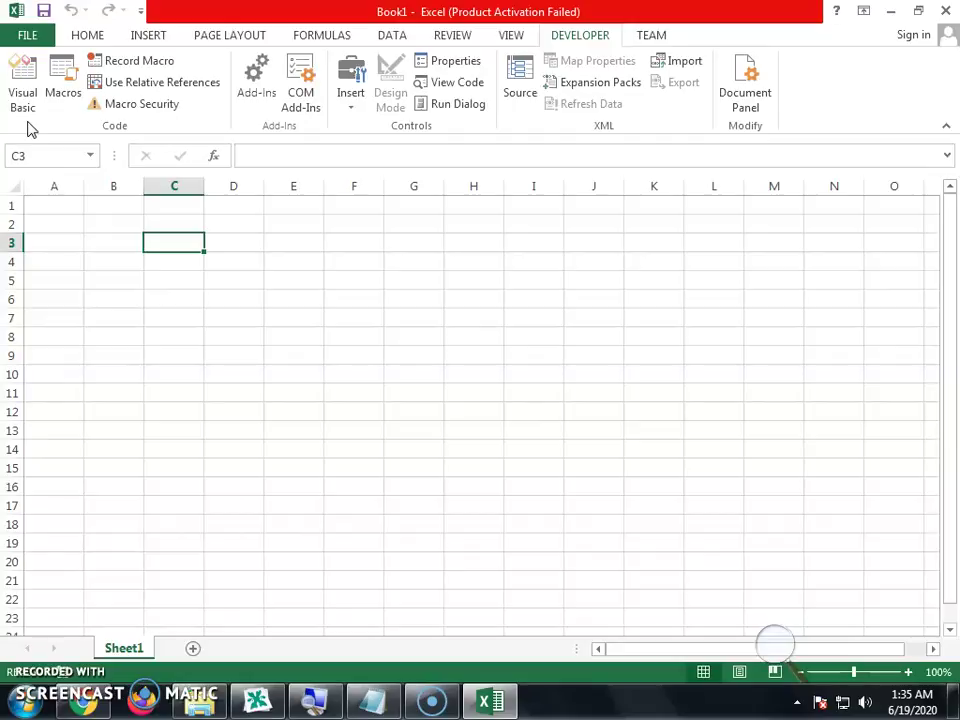
Launch the Visual Basic editor from the Developer tab and insert a new Module into Book1
left_click(28, 118)
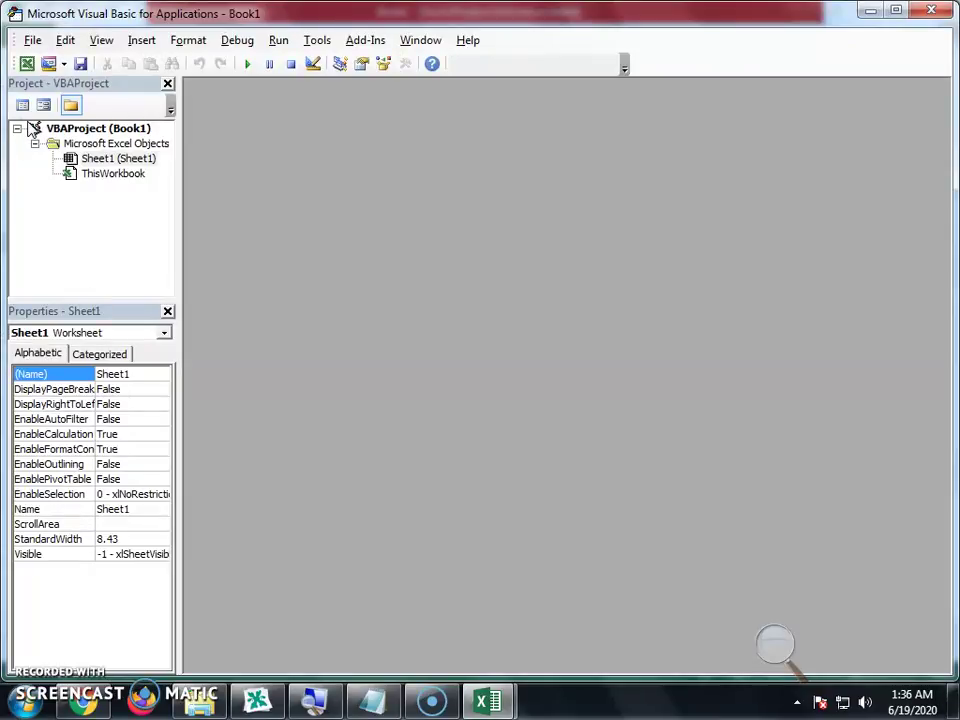
left_click(140, 42)
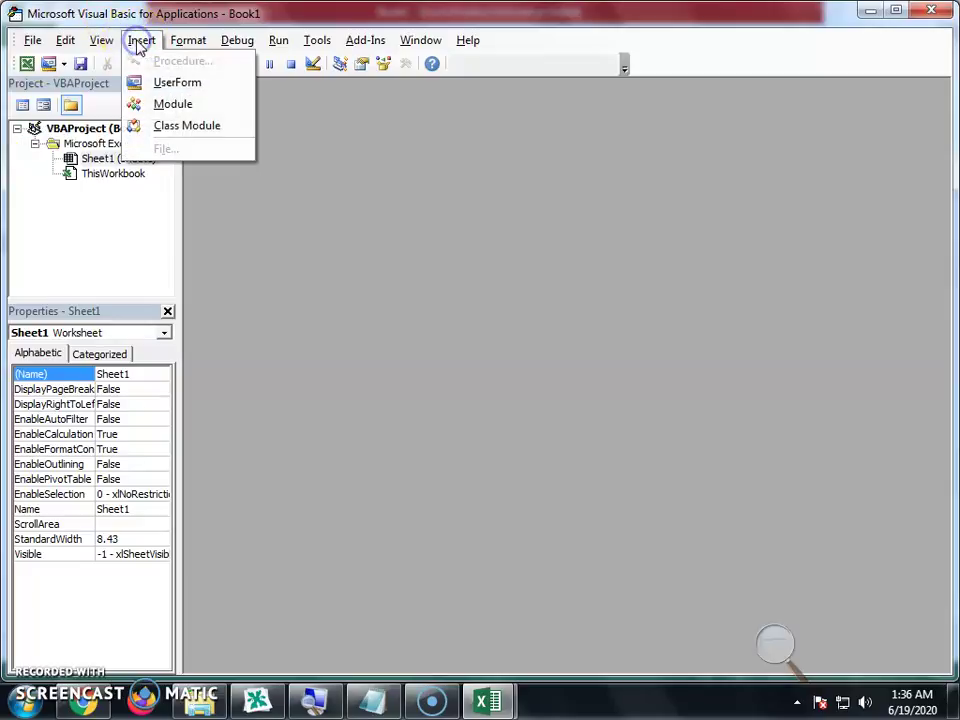
left_click(756, 662)
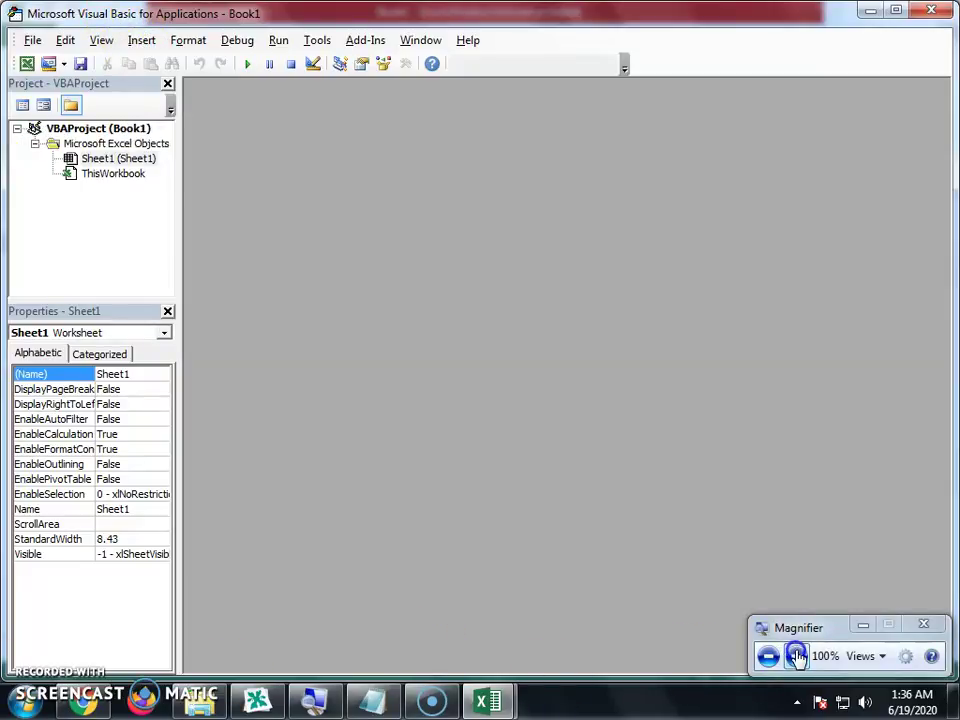
left_click(796, 655)
left_click(140, 40)
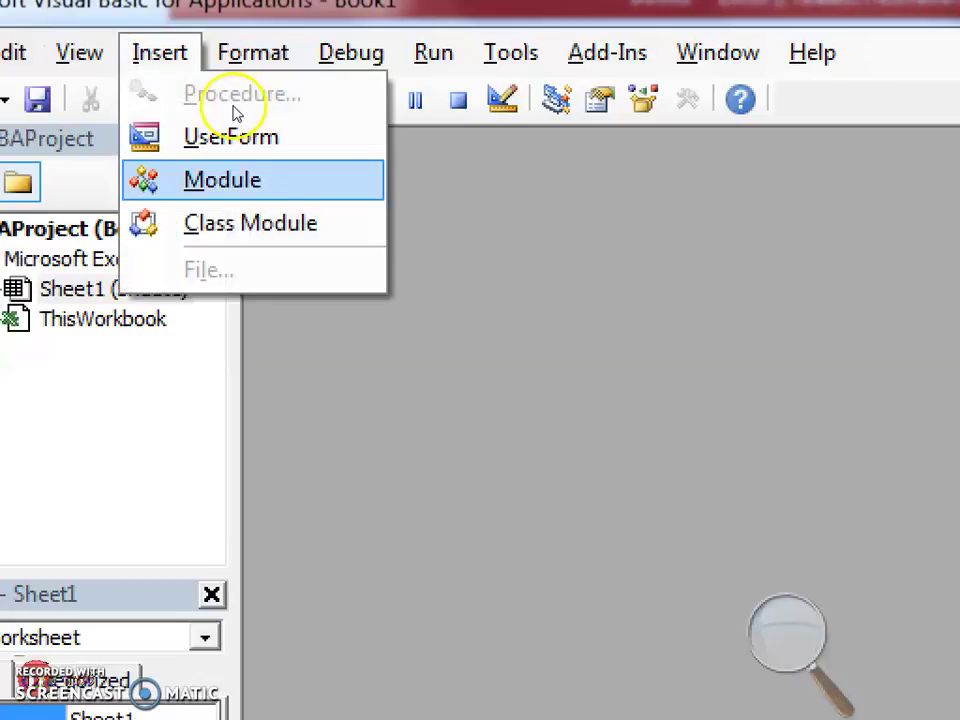
left_click(222, 180)
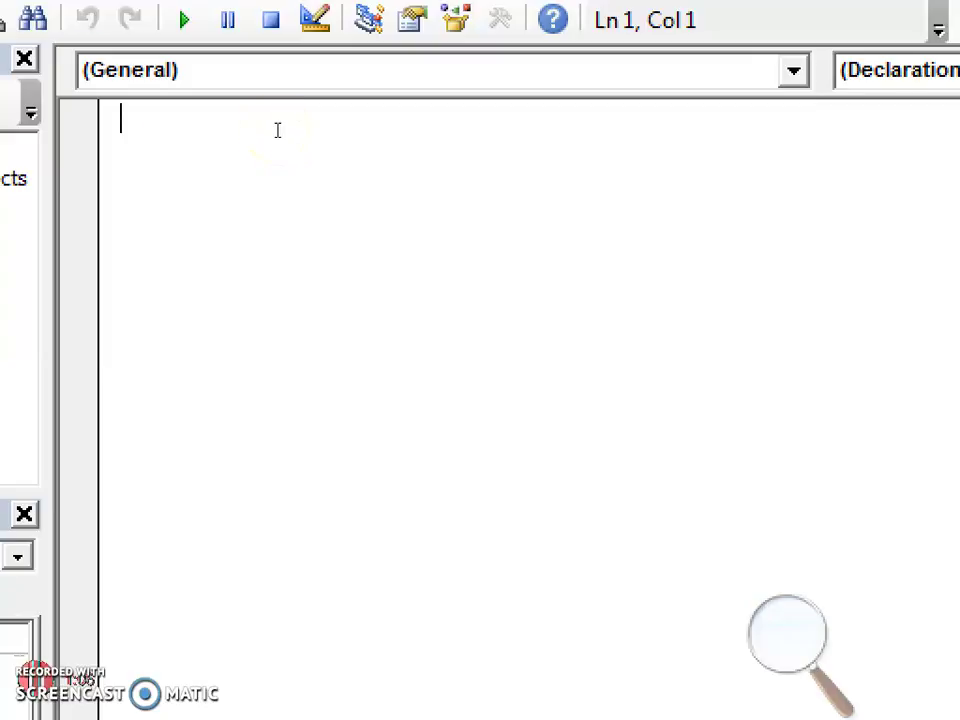
Type Sub add_new() and begin line 3 with name = input box ("Please Enter Your Name"
type("sub ")
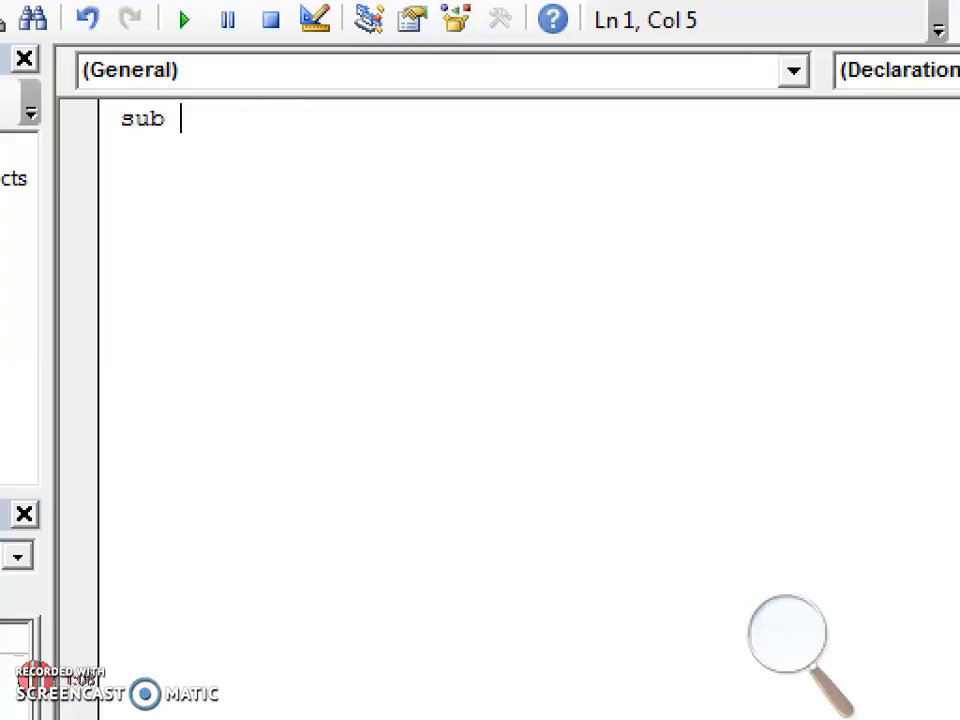
type("add_new(")
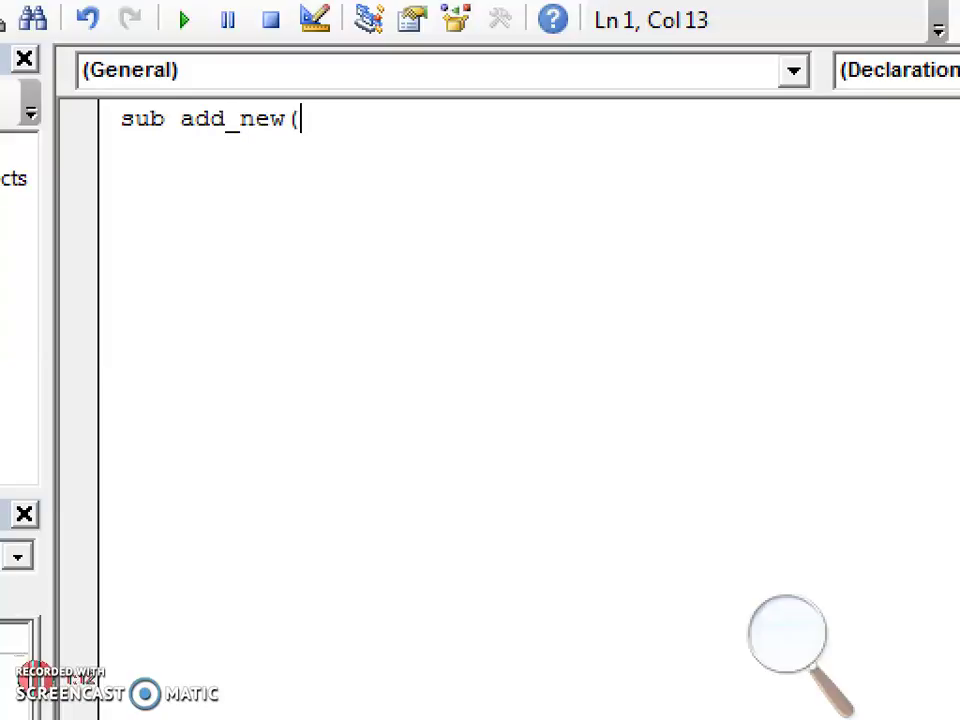
type(")")
key("Return")
key("Return")
key("Return")
key("Return")
key("Return")
key("Down")
key("Up")
key("Up")
key("Up")
key("Up")
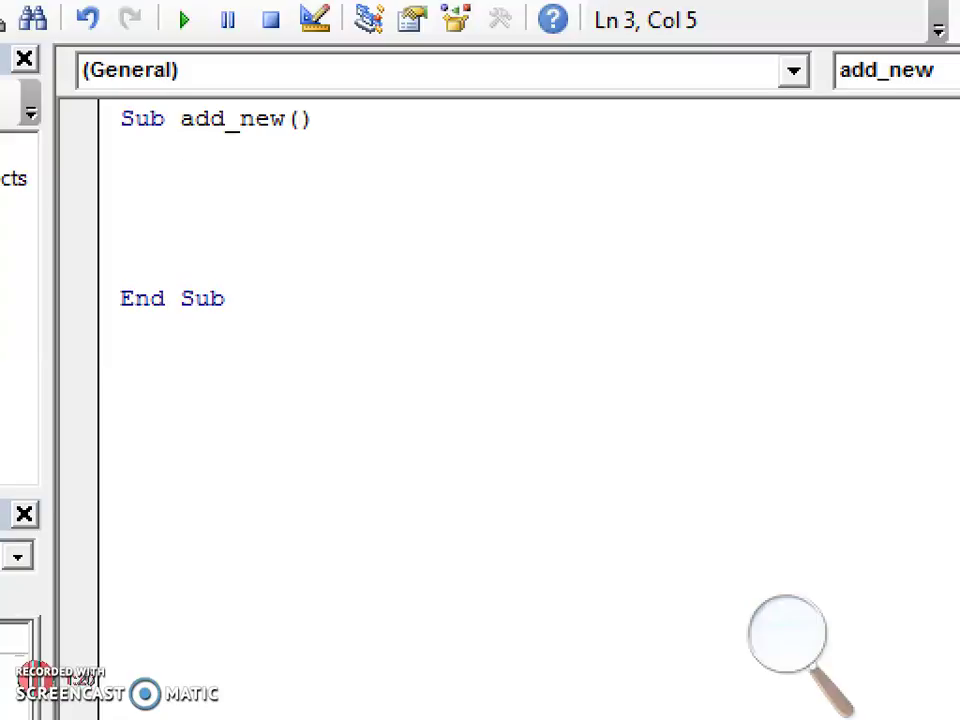
type("name = input")
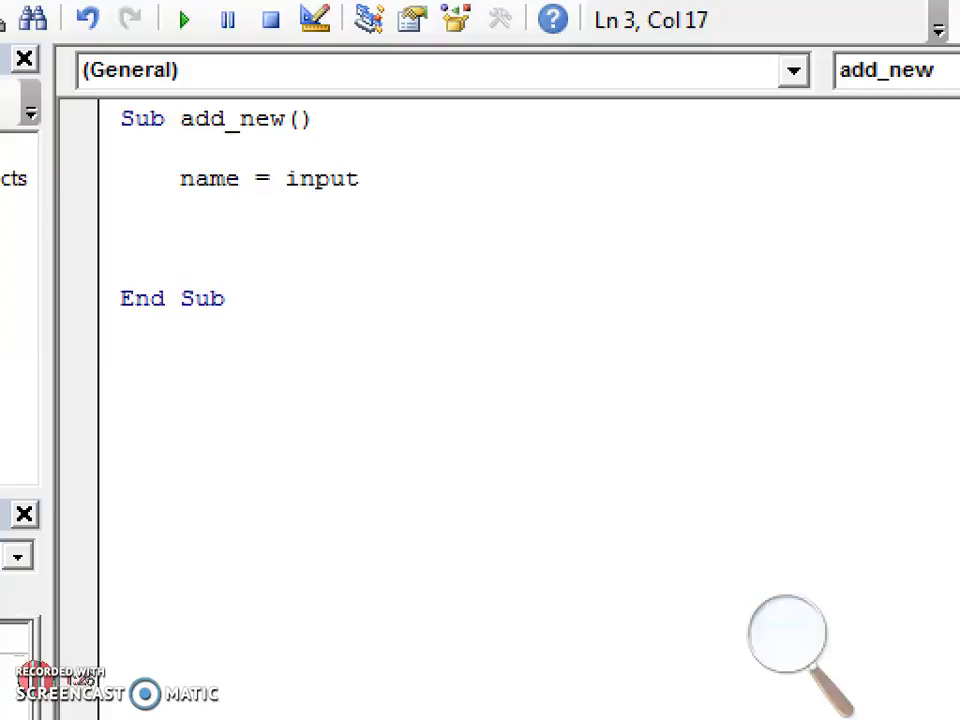
type(" box ")
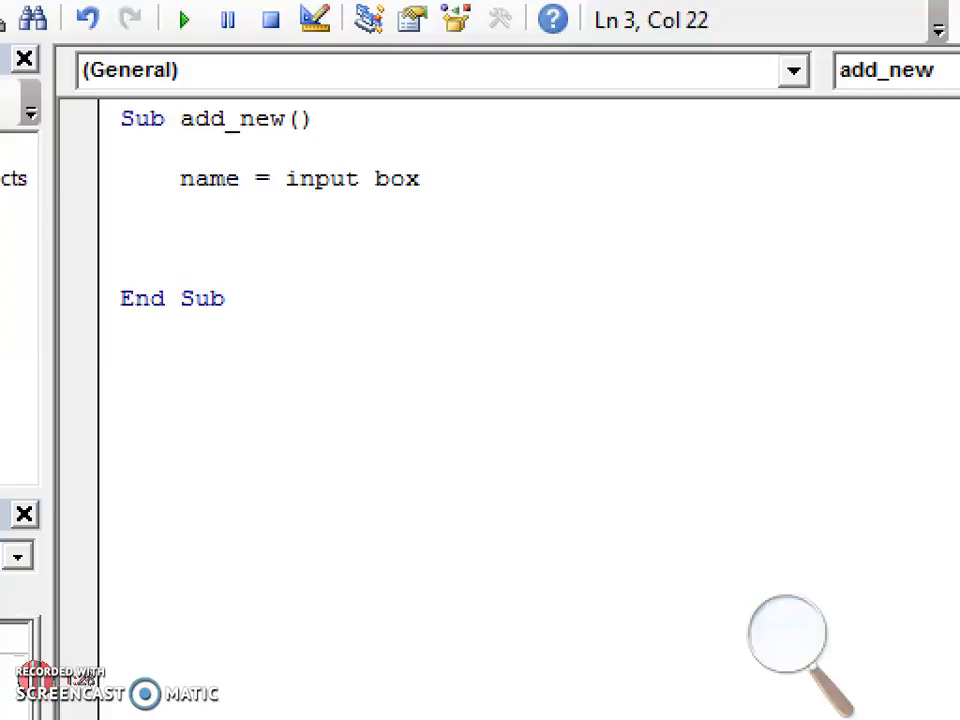
type("(")
type("\"")
type("Please ")
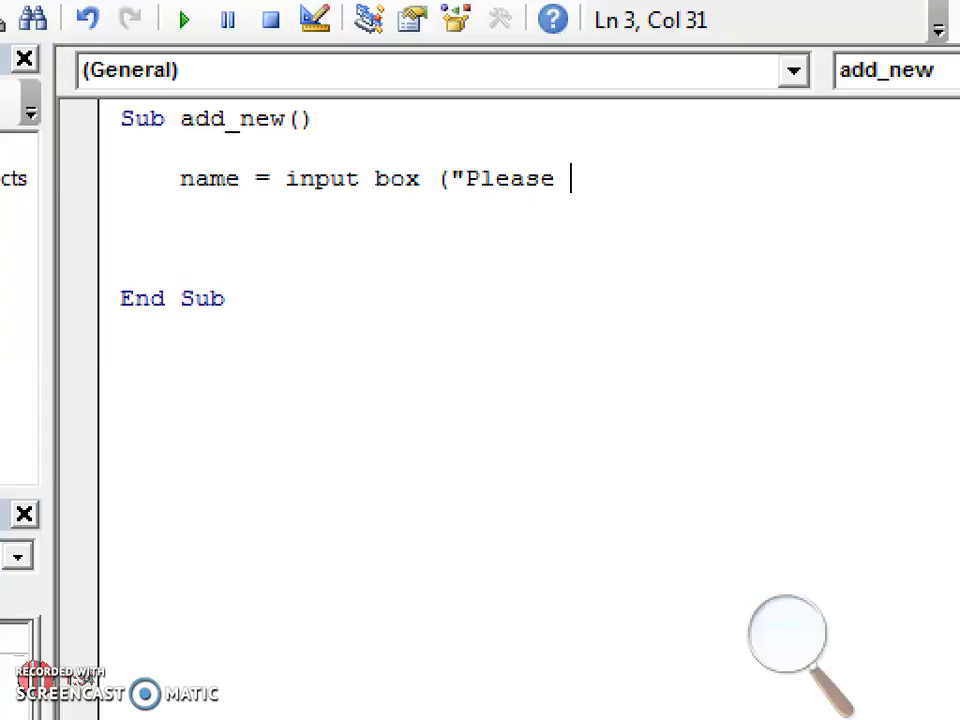
type("Enter Your ")
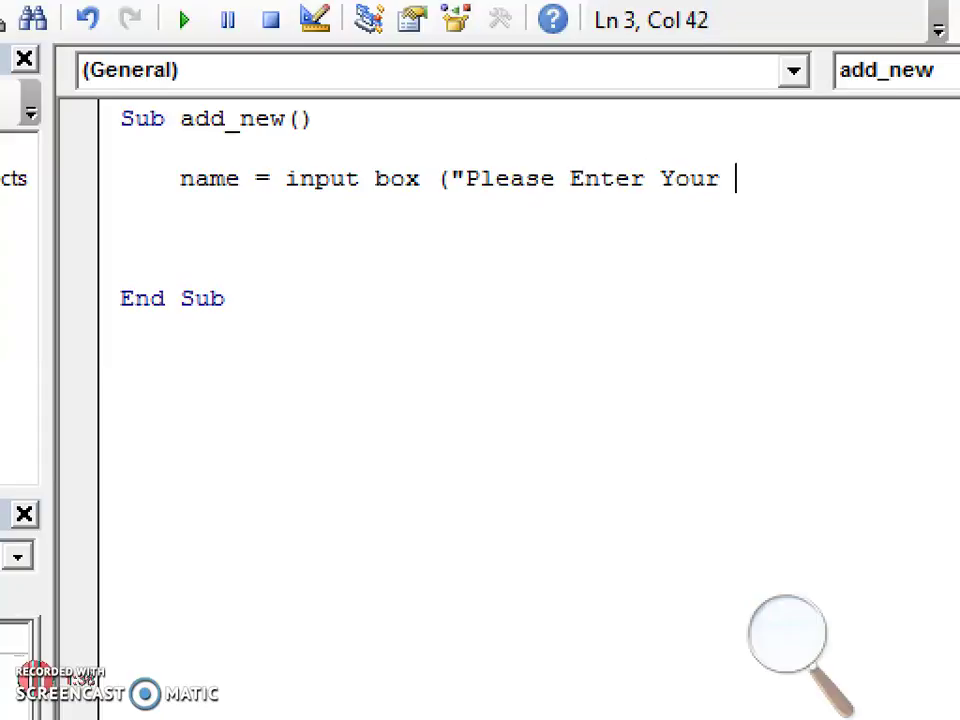
type("NAme")
key("BackSpace")
key("BackSpace")
key("BackSpace")
Close the prompt string and join 'input box' into a single word
type("a")
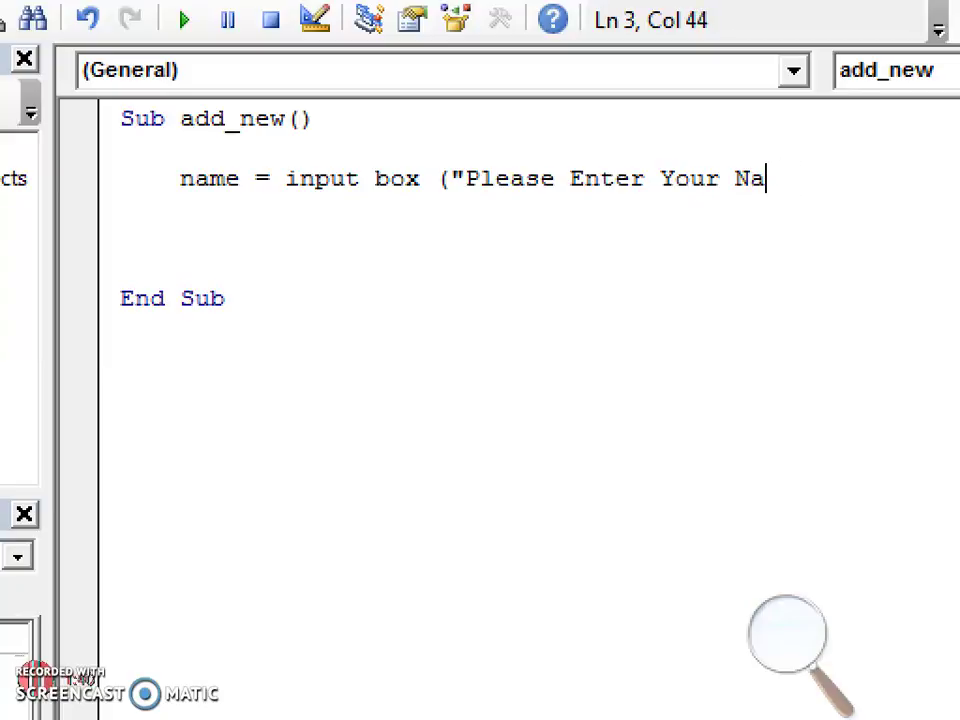
type("me\"")
key("Return")
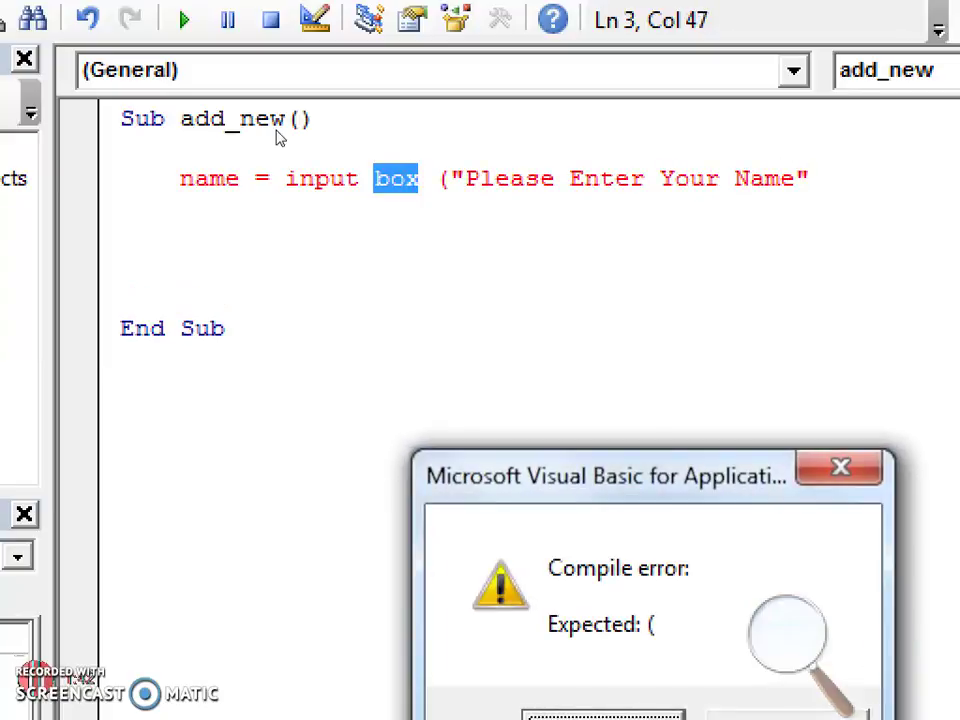
key("Return")
key("Left")
key("BackSpace")
key("Left")
key("Left")
key("Left")
key("Right")
Correct the capitalisation so line 3 reads Name = InputBox("Please Enter Your Name")
key("Right")
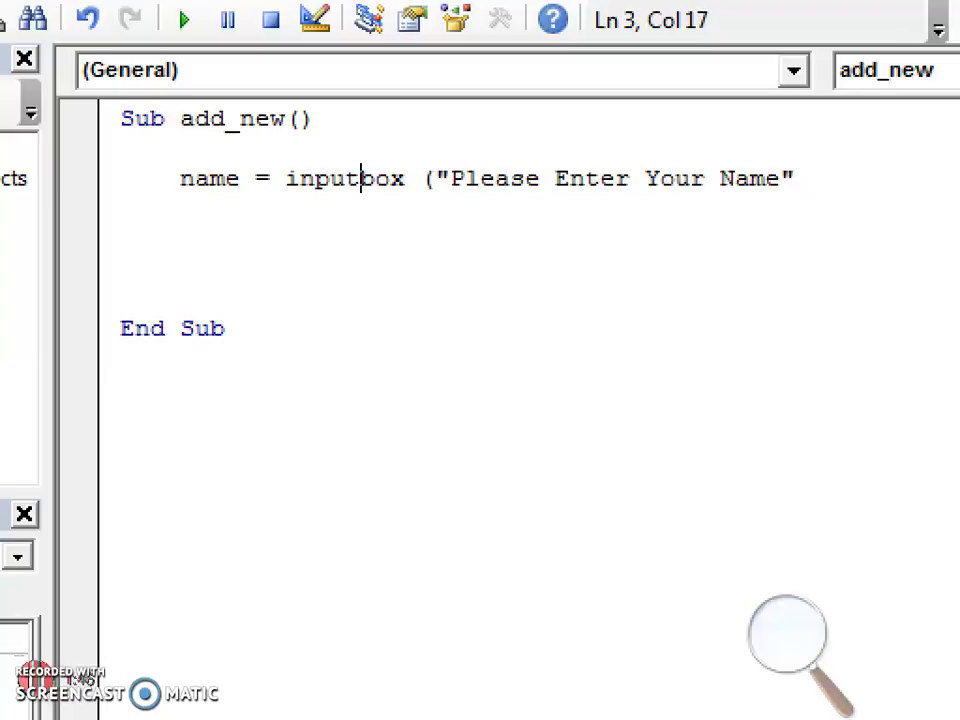
left_click(274, 131)
key("Return")
key("Home")
key("Right")
key("Right")
key("Right")
key("Right")
key("Right")
key("Right")
key("Right")
key("Right")
key("Right")
key("Right")
key("Right")
key("BackSpace")
type("B")
key("Left")
key("Left")
key("Left")
key("Left")
key("Left")
key("Left")
key("BackSpace")
type("I")
left_click(279, 138)
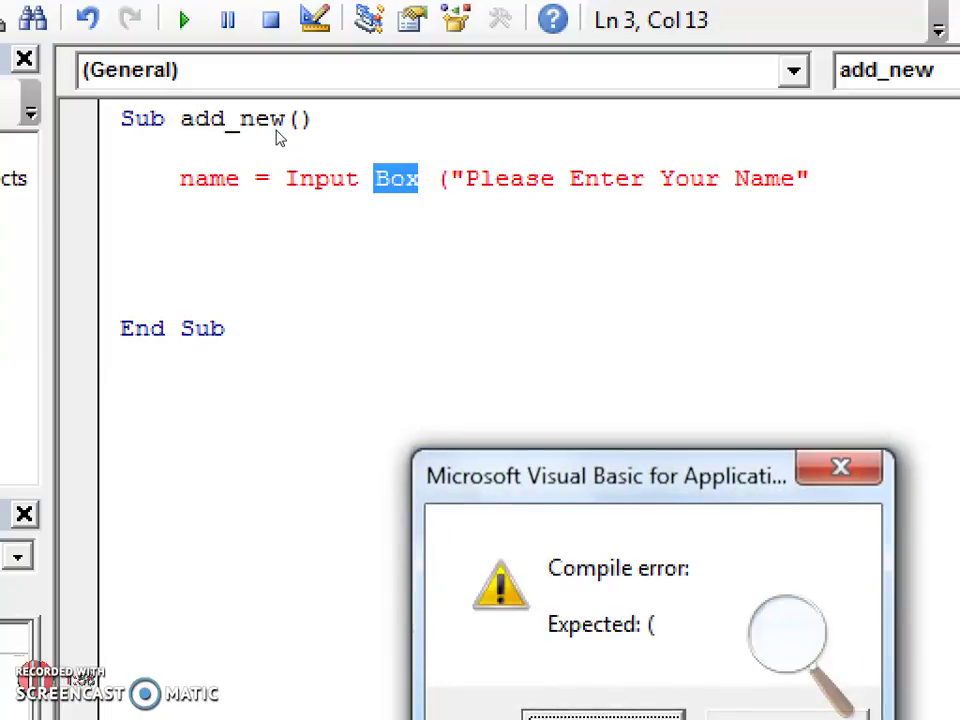
key("Return")
key("Left")
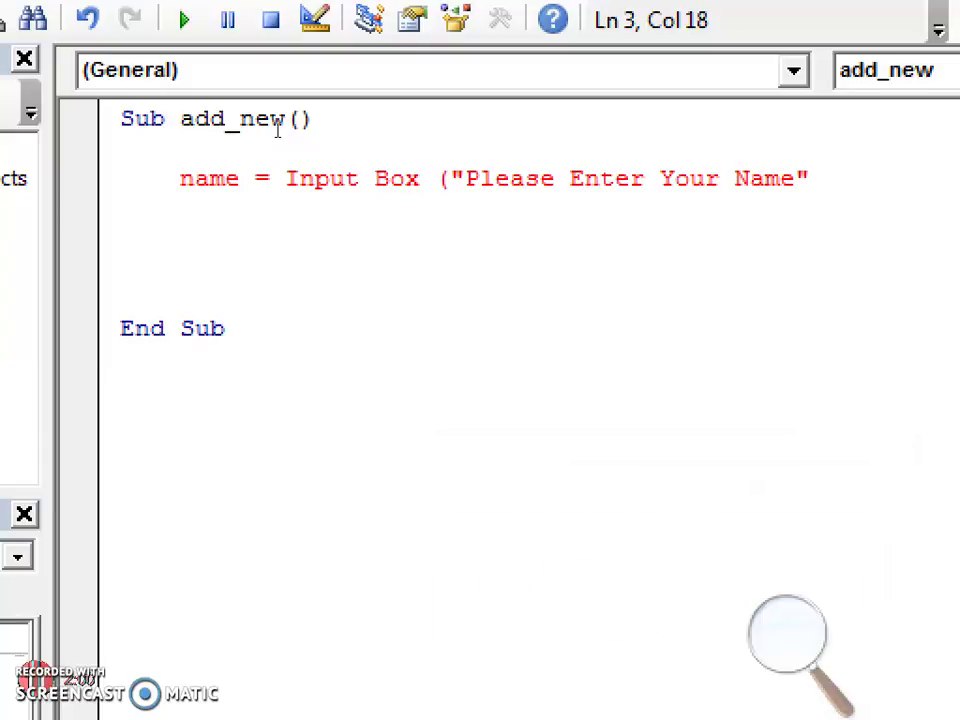
key("Right")
key("Up")
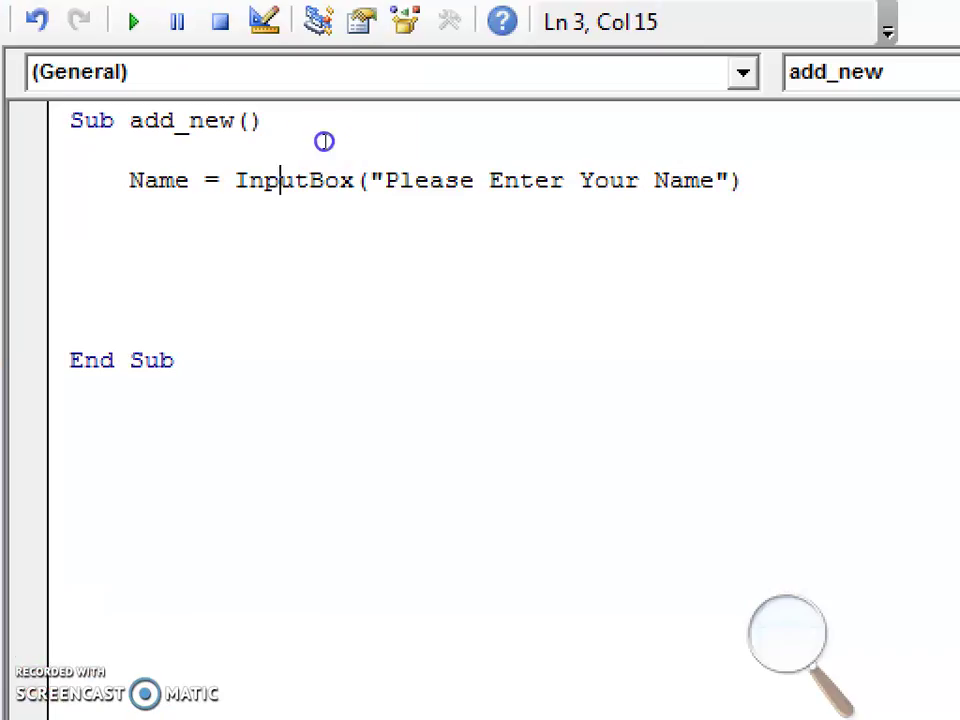
Add a MsgBox ("Hello" & Name) line below the InputBox line
key("End")
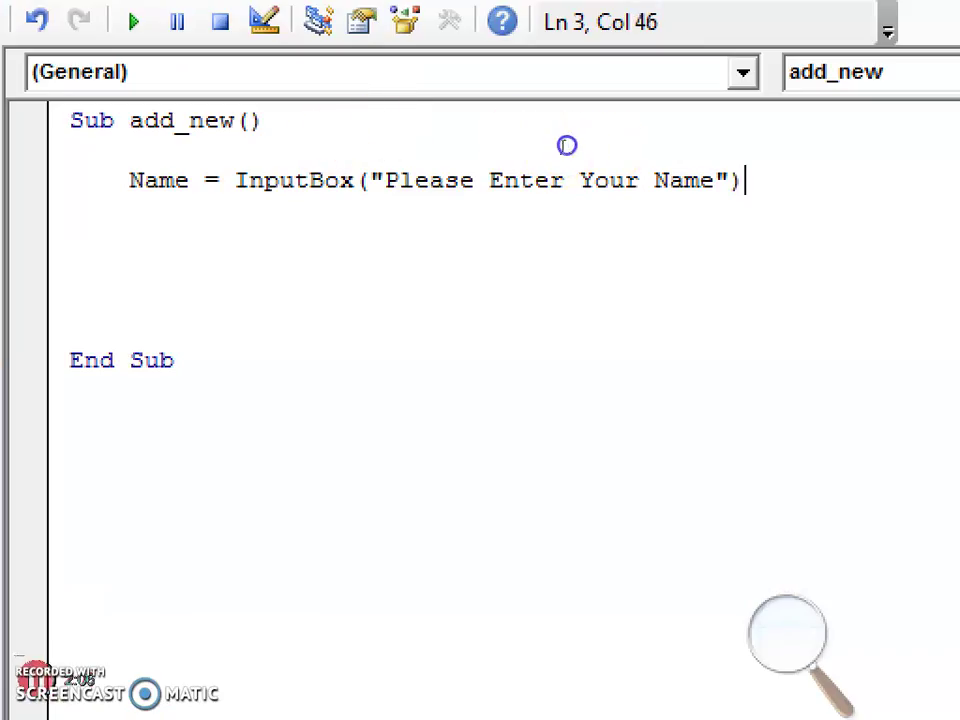
key("Return")
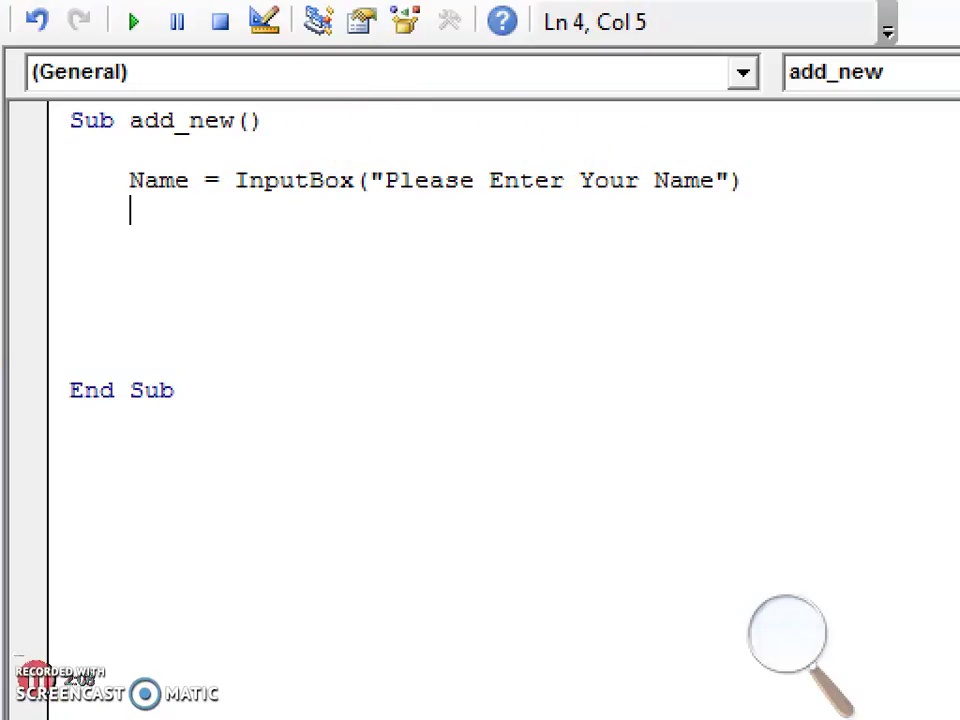
key("Return")
type("m")
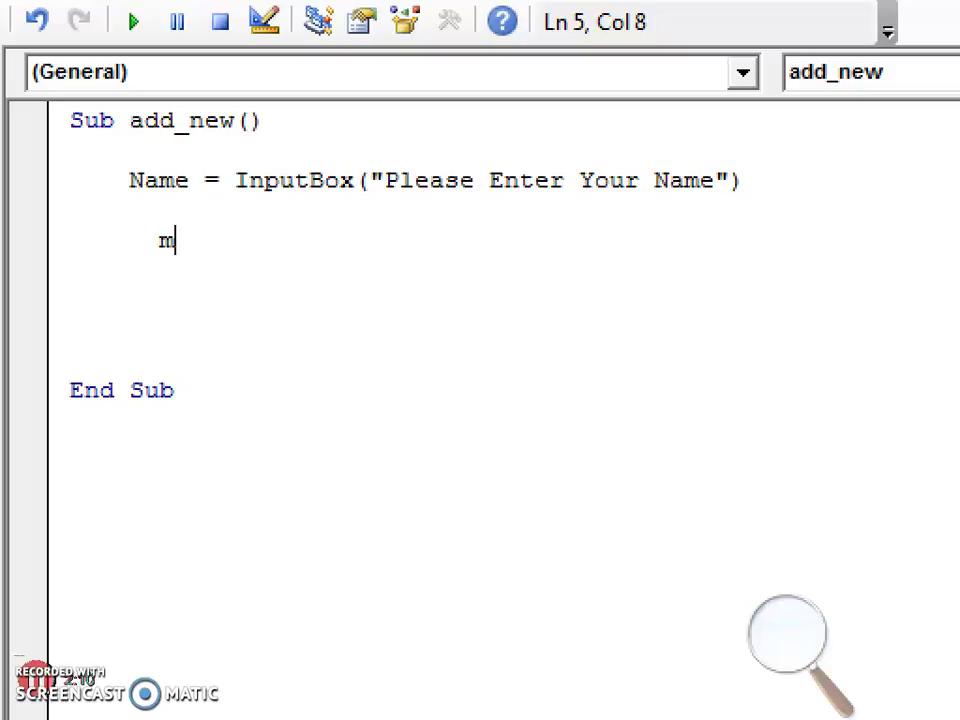
type("sg")
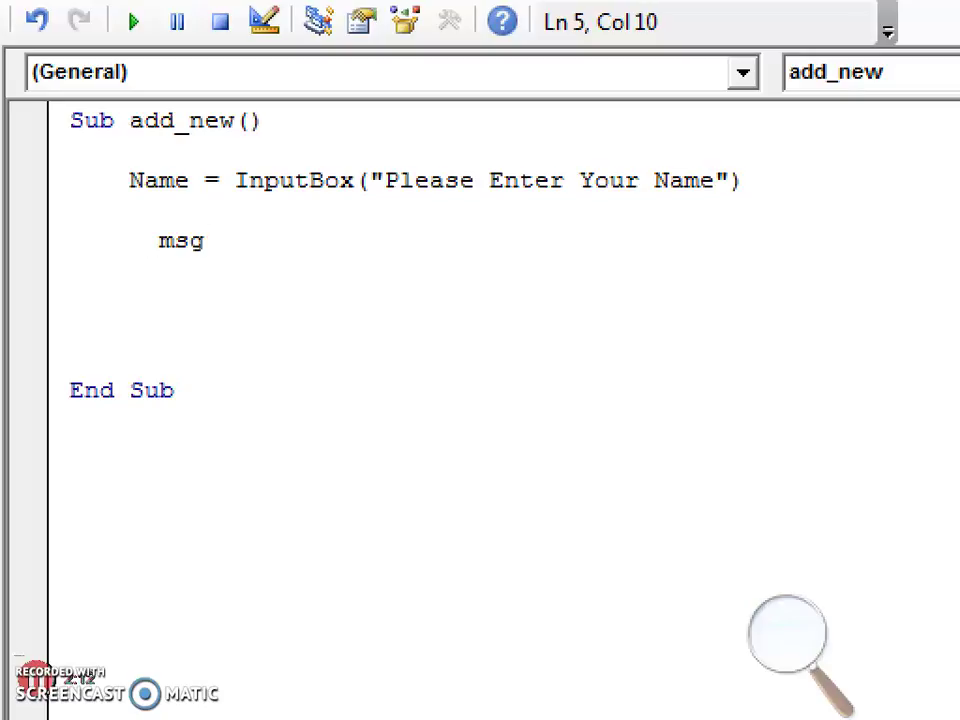
type("Box")
key("Home")
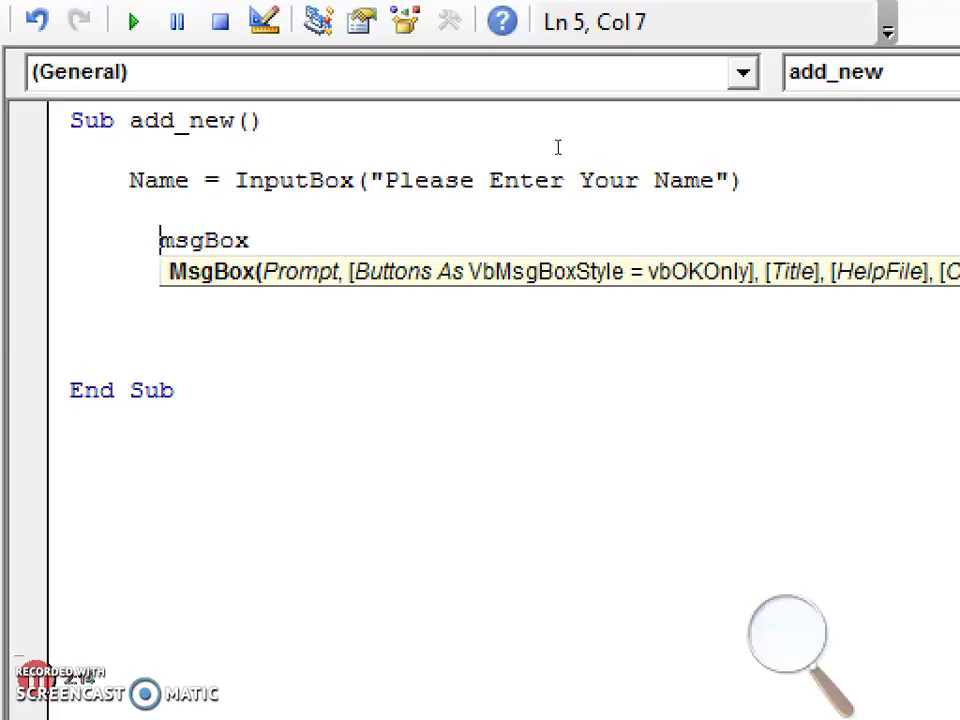
key("Delete")
type("M")
key("End")
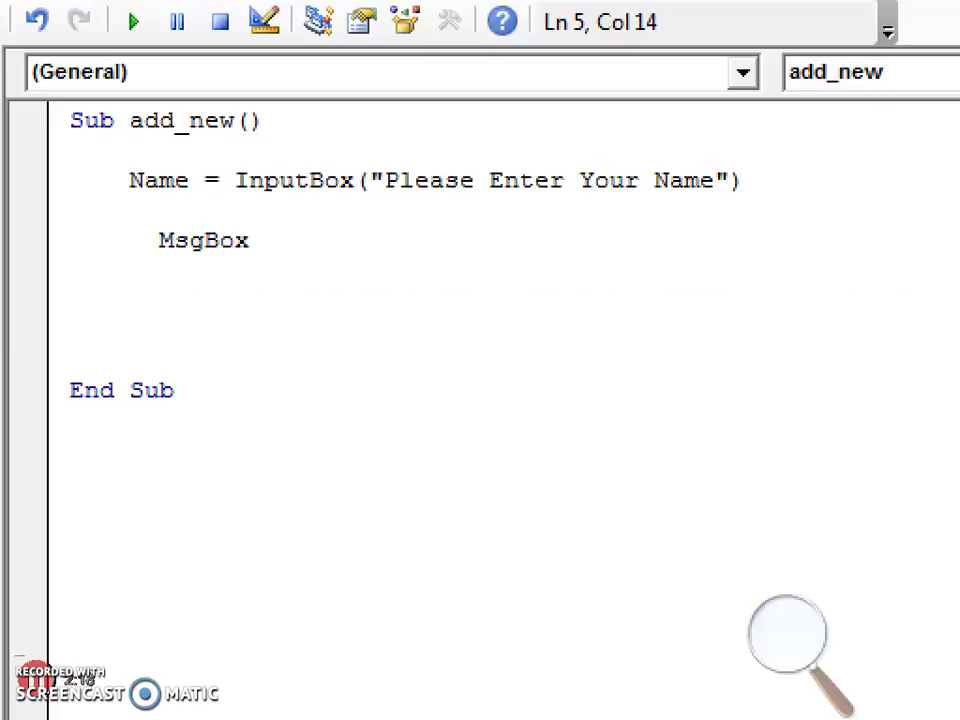
type("(\"Hello\" ")
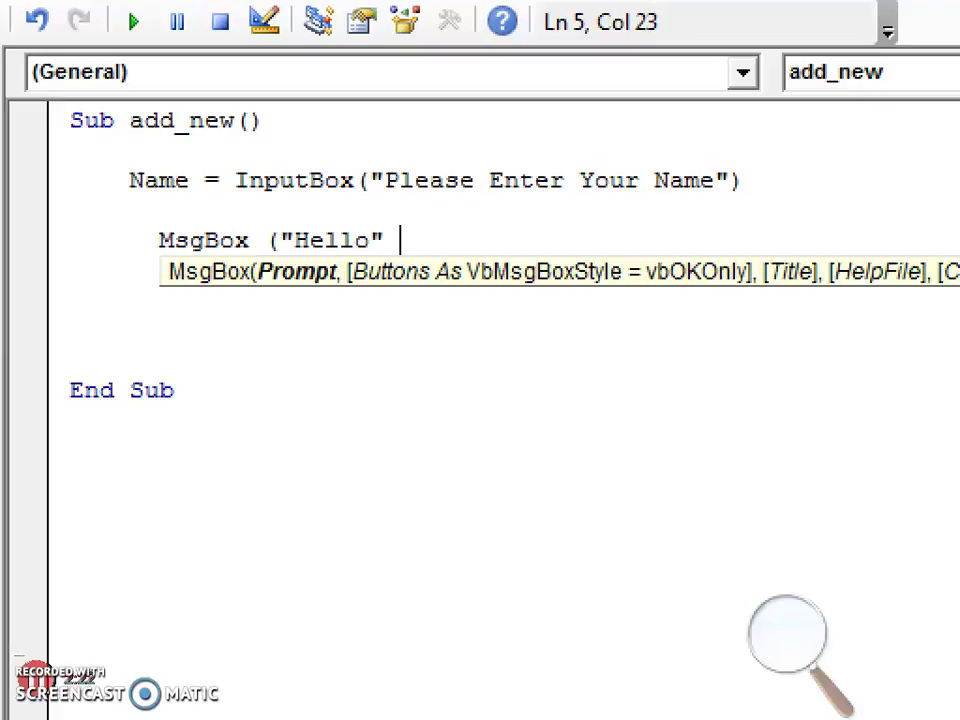
type("& Name")
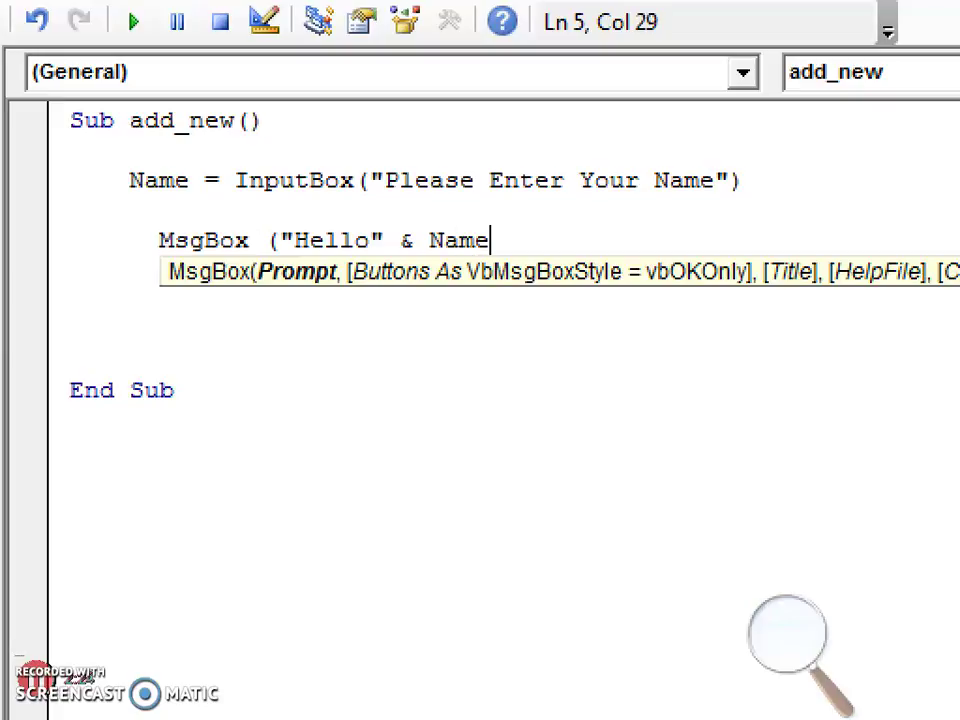
type(")")
key("Return")
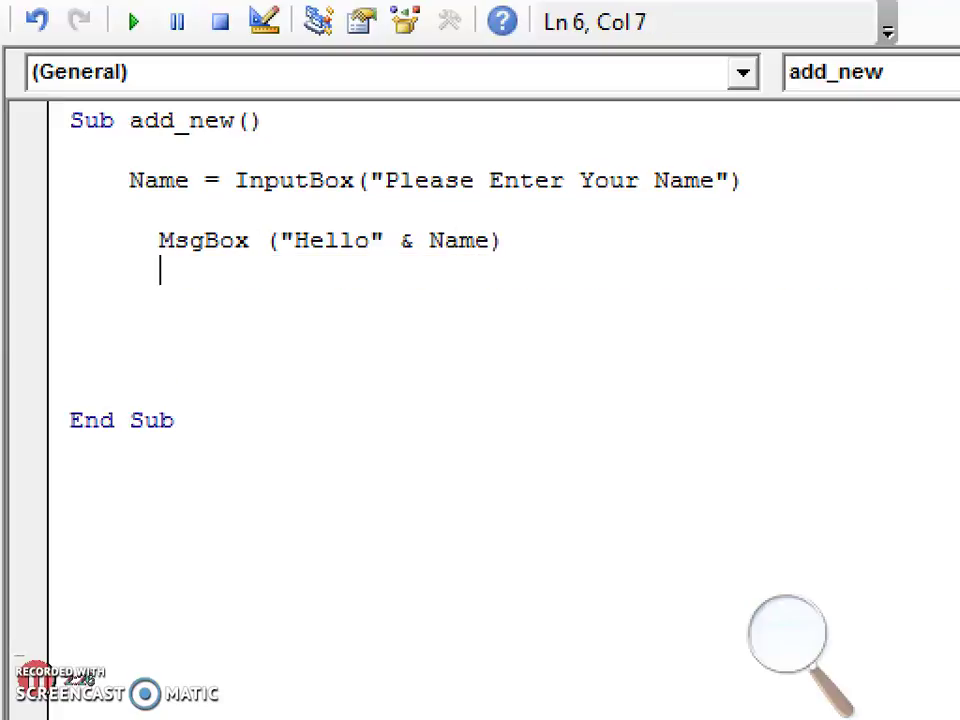
Replace Hello in the message with "Welcome to Adv Excel"
left_click(130, 300)
left_click(158, 240)
left_click(70, 330)
left_click(160, 268)
left_click(158, 240)
left_click(174, 240)
left_click(336, 240)
left_click(370, 240)
key("BackSpace")
key("BackSpace")
key("BackSpace")
key("BackSpace")
key("BackSpace")
type("Welcome to Adv ")
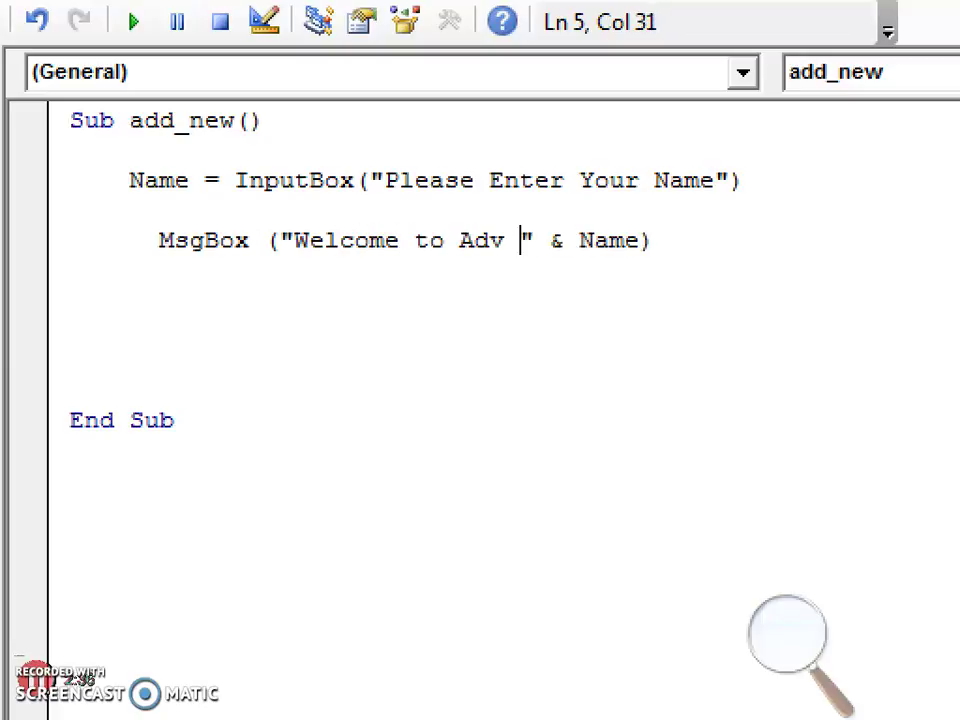
type("Excel")
key("Return")
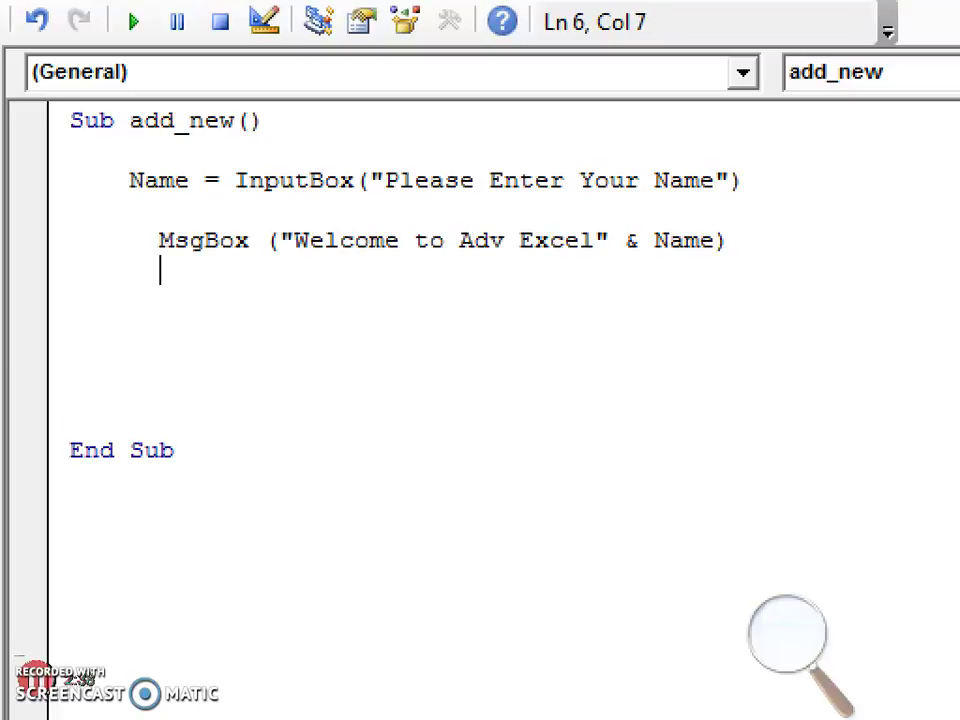
Delete the extra blank lines between the MsgBox statement and End Sub
key("Return")
key("Delete")
key("BackSpace")
key("BackSpace")
key("BackSpace")
key("BackSpace")
key("BackSpace")
key("BackSpace")
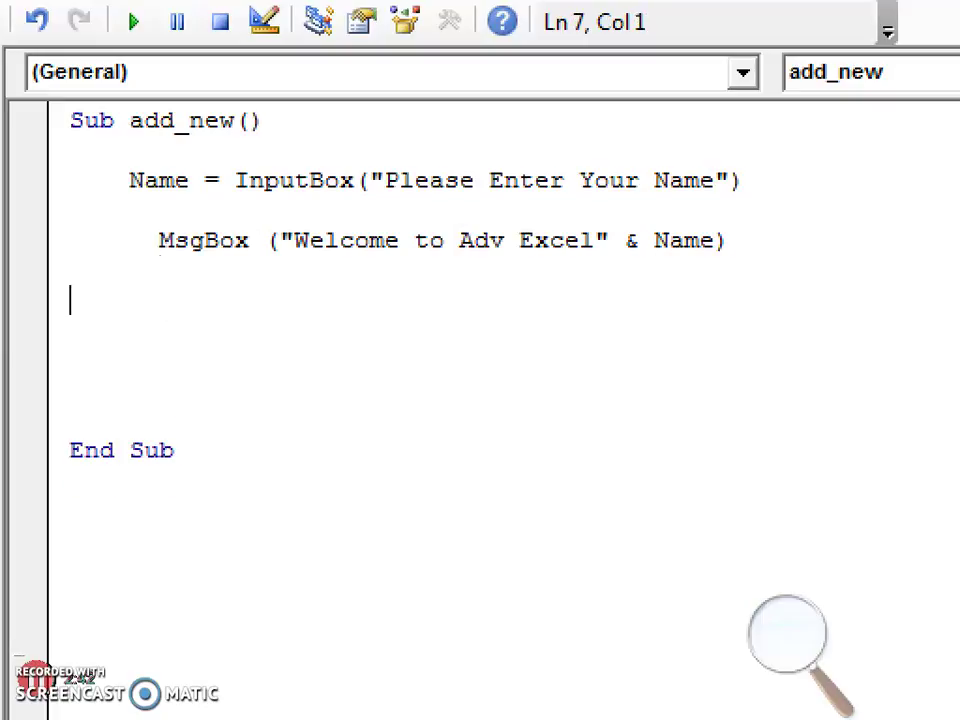
key("BackSpace")
key("Down")
key("Down")
key("BackSpace")
key("BackSpace")
key("BackSpace")
key("BackSpace")
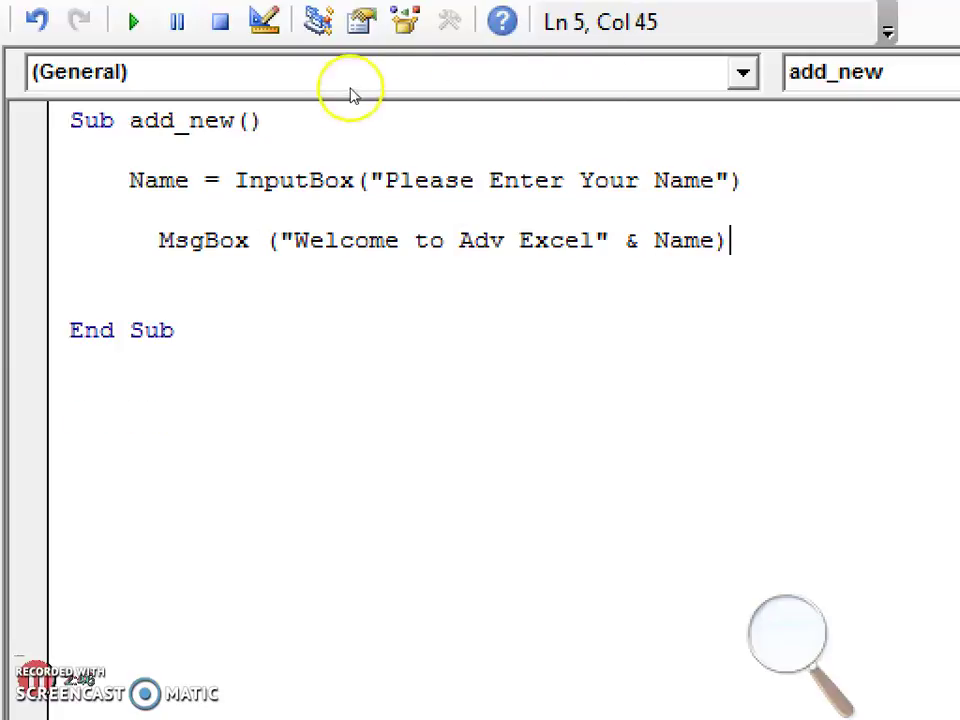
Run add_new and submit an organization's name in the input prompt
key("super+minus")
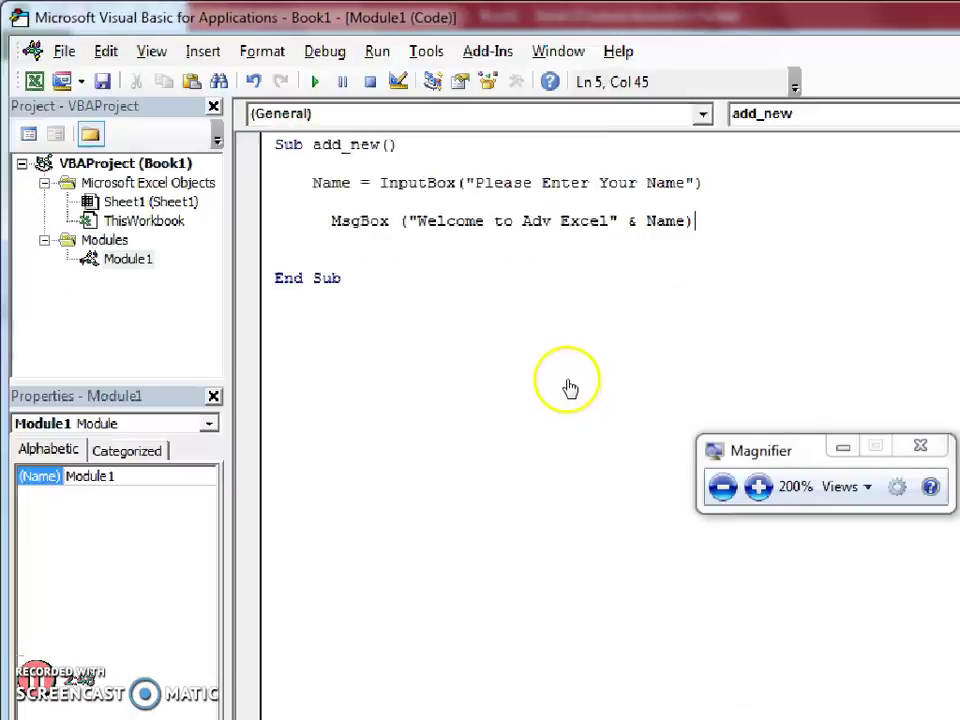
left_click(348, 216)
left_click(247, 64)
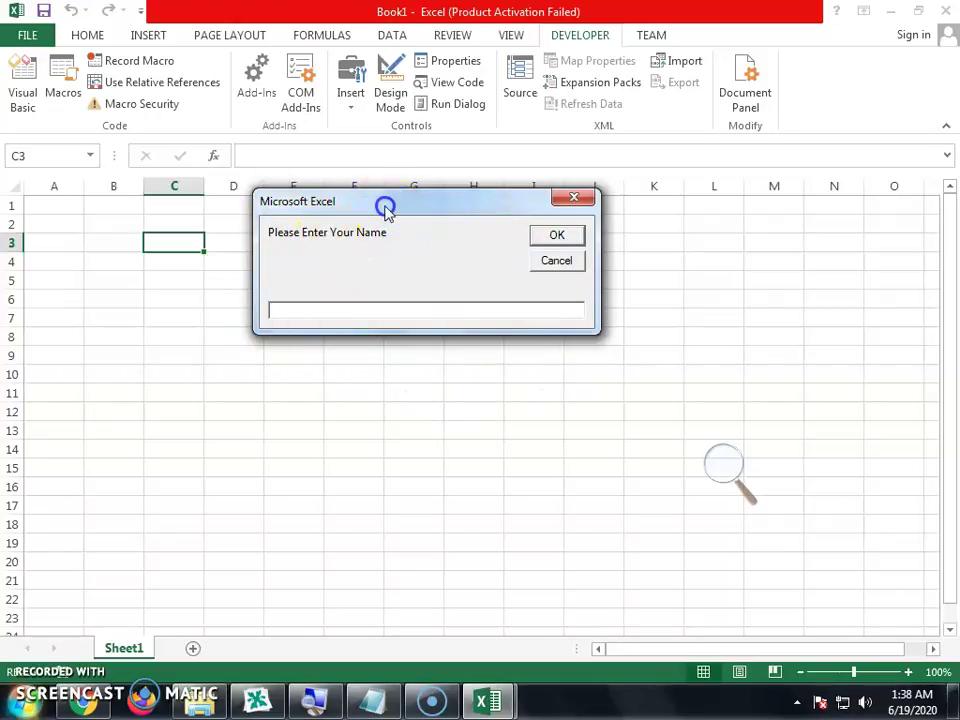
left_click_drag(386, 207, 339, 205)
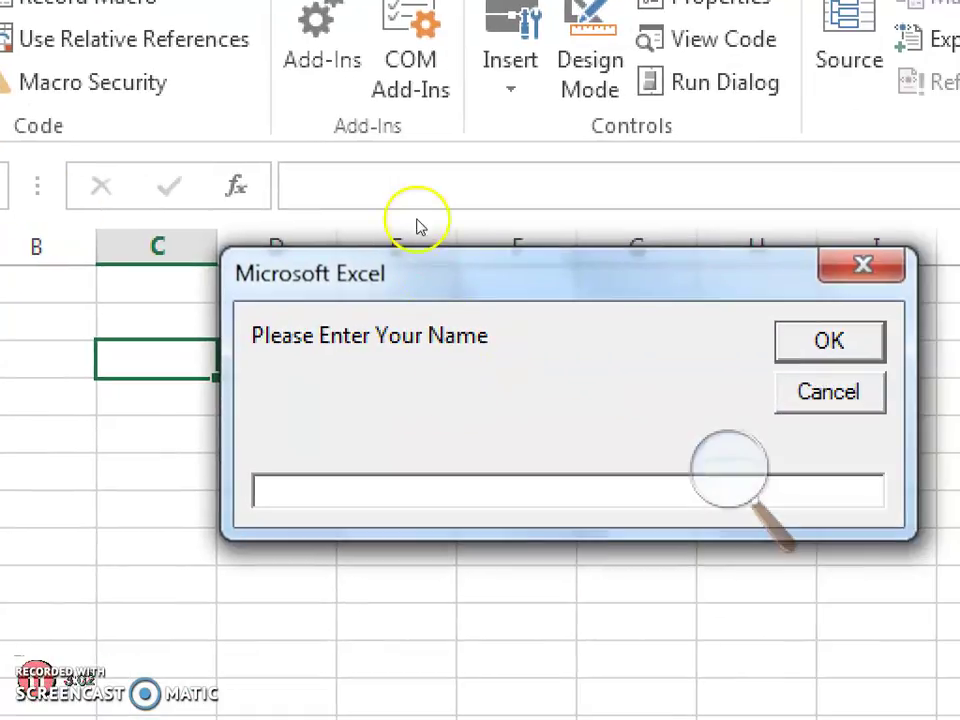
left_click_drag(418, 255, 386, 167)
type("Sahil Organization")
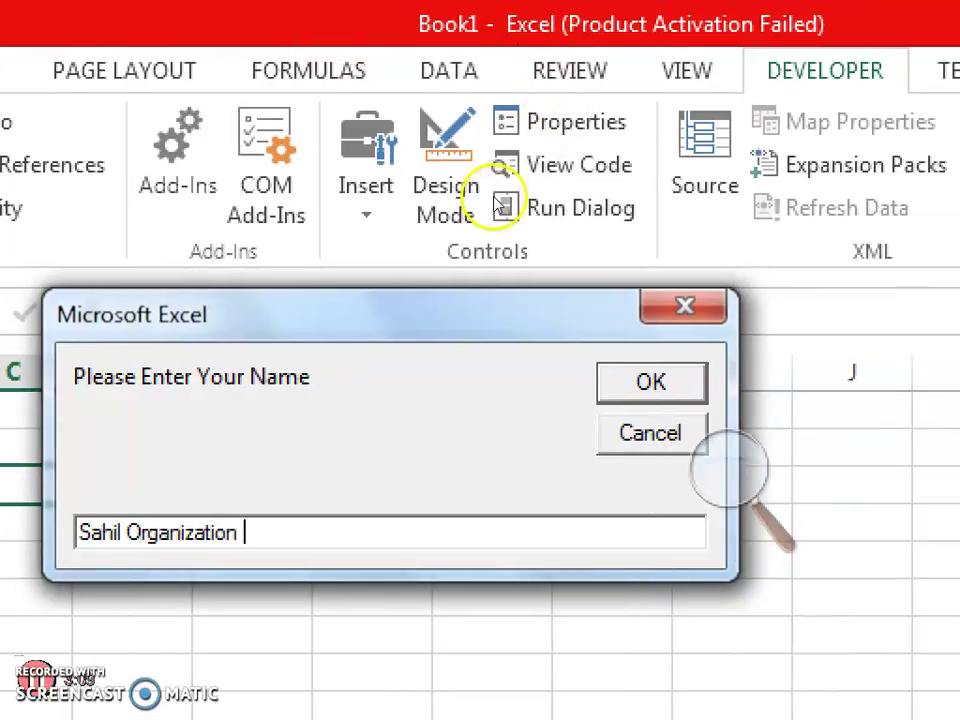
key("Return")
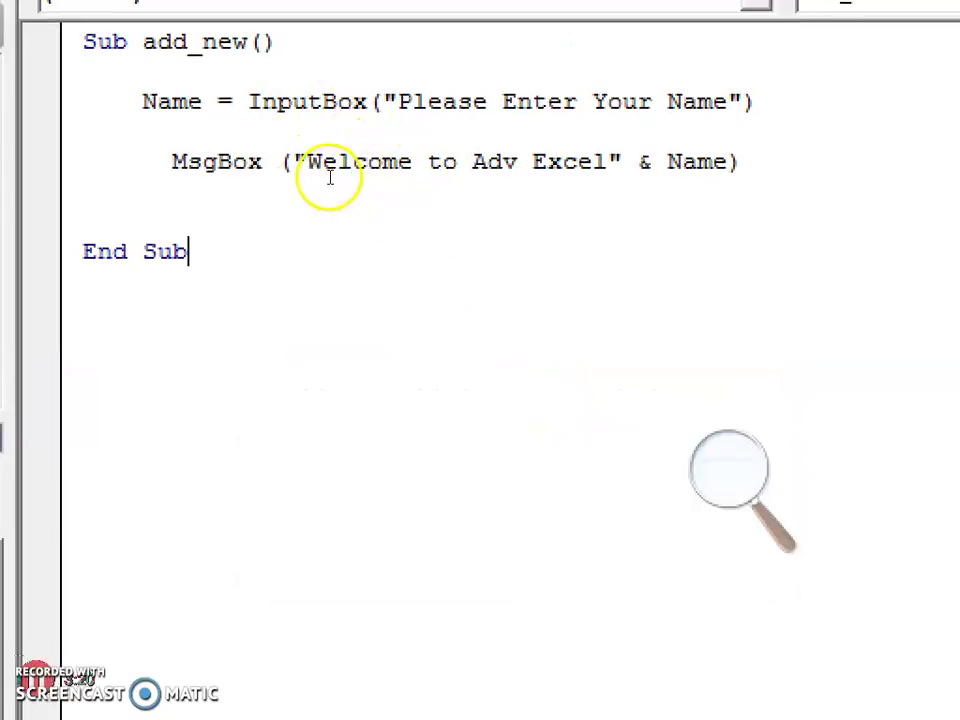
Add two spaces after Excel inside the MsgBox greeting quotes
left_click(638, 161)
left_click(480, 178)
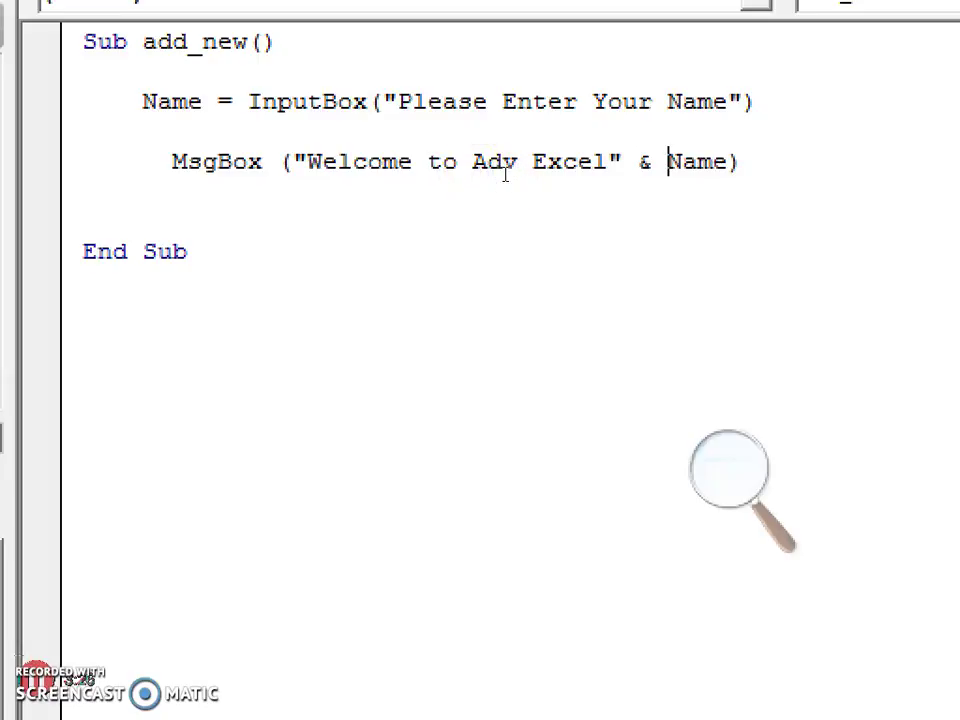
key("Left")
key("Left")
key("Left")
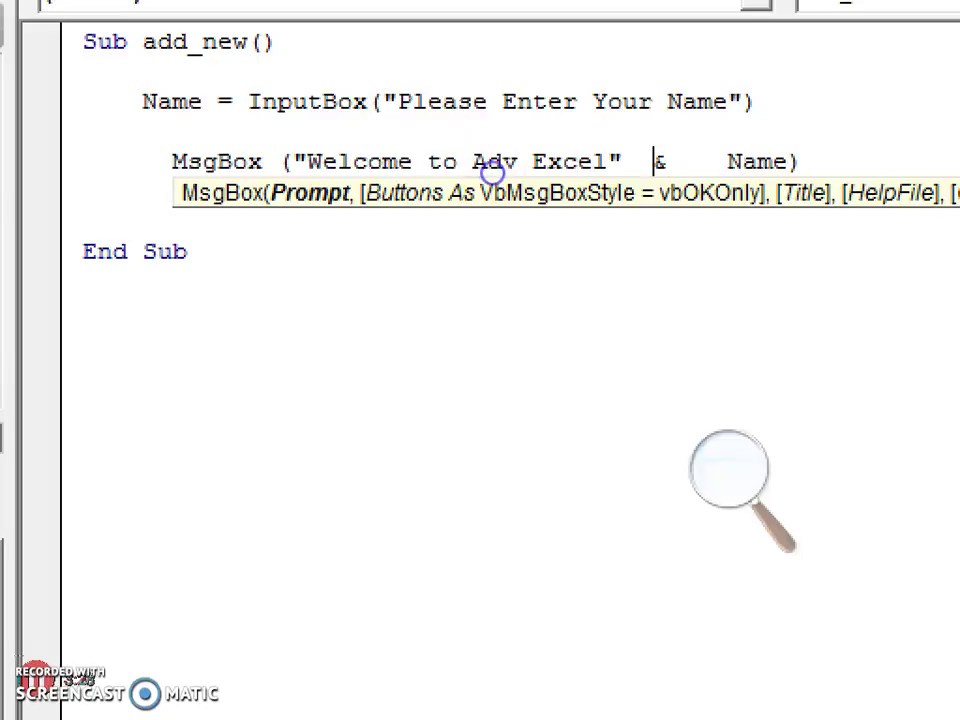
left_click(476, 231)
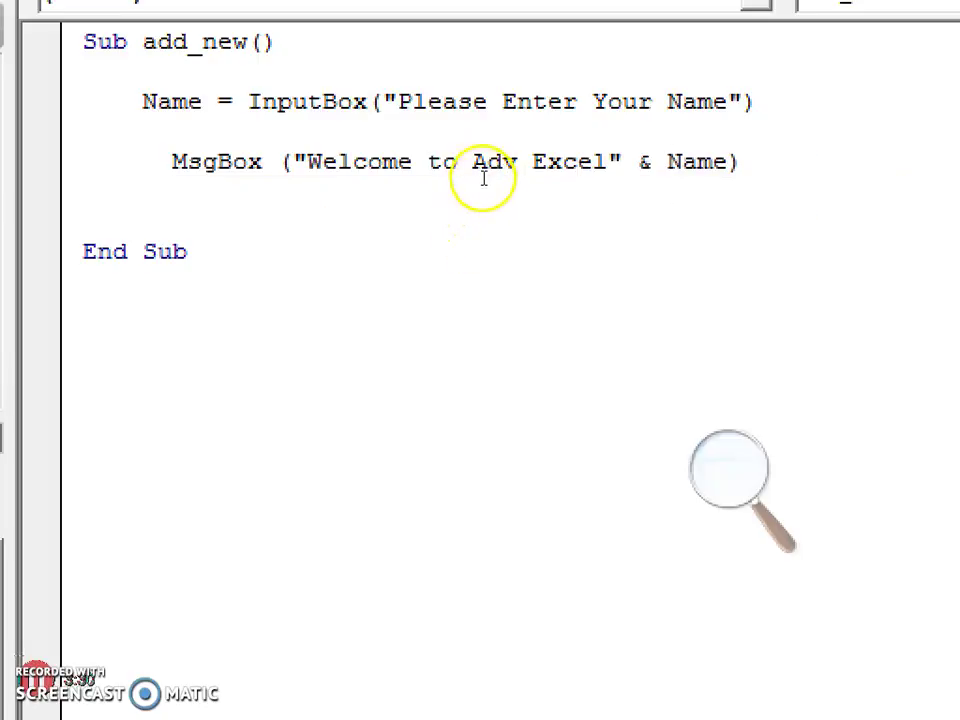
key("ctrl+End")
Rerun add_new from the Macros list, enter the name and dismiss the welcome message
key("F5")
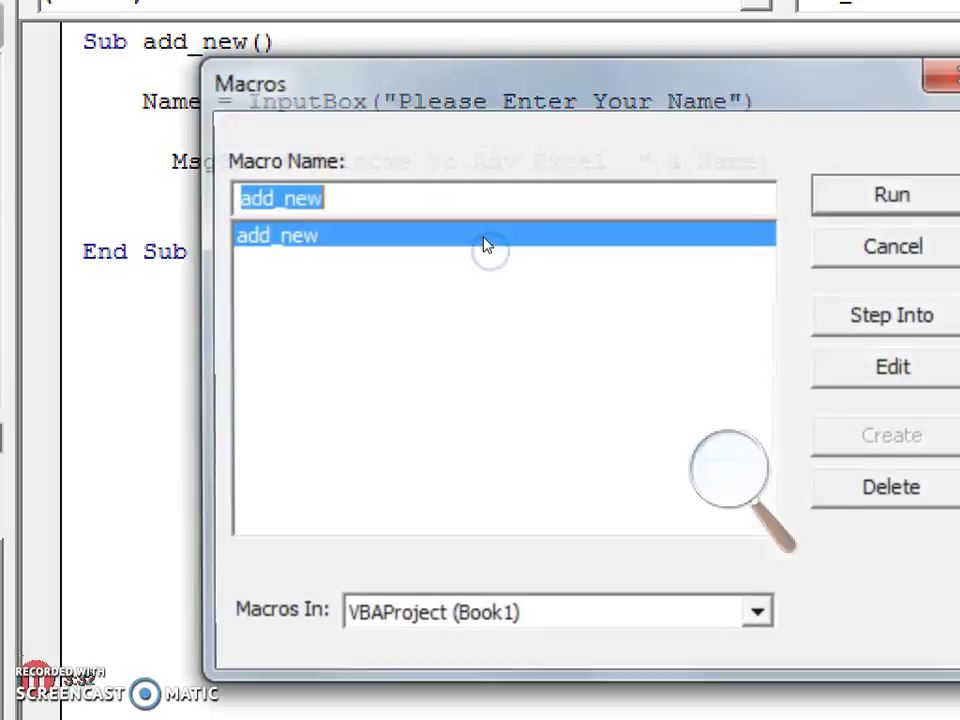
double_click(484, 245)
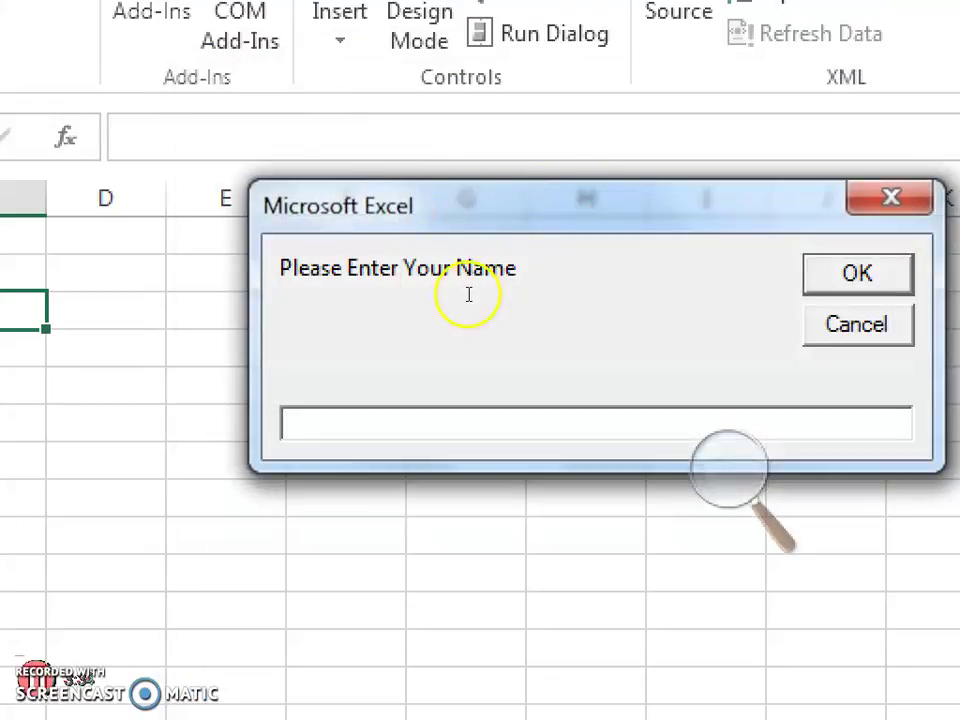
type("SAHIL Or")
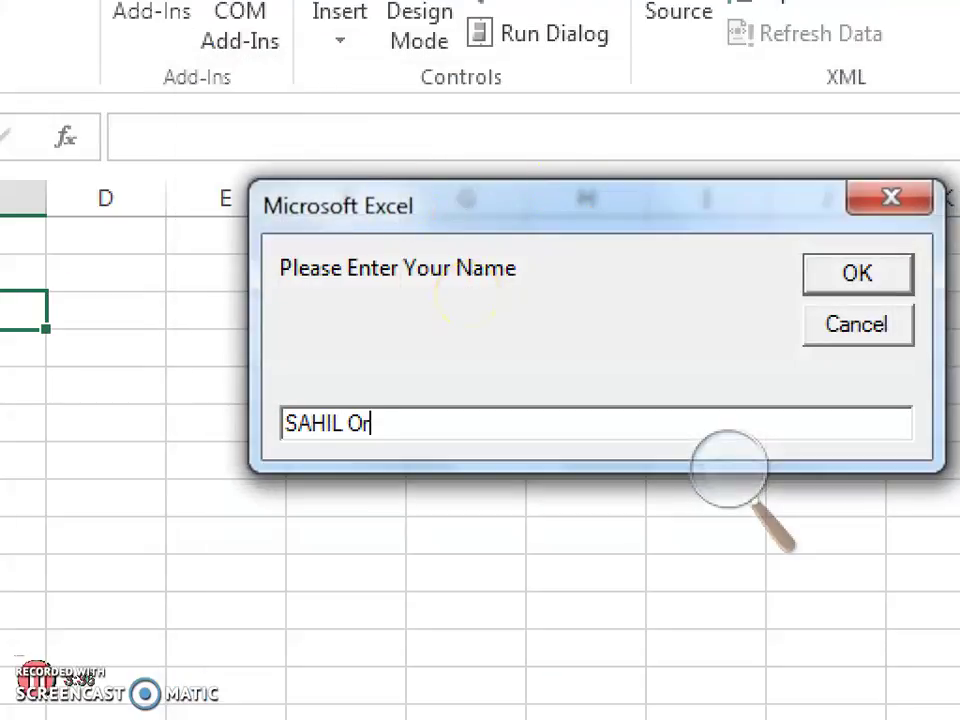
type("ganui")
key("BackSpace")
key("BackSpace")
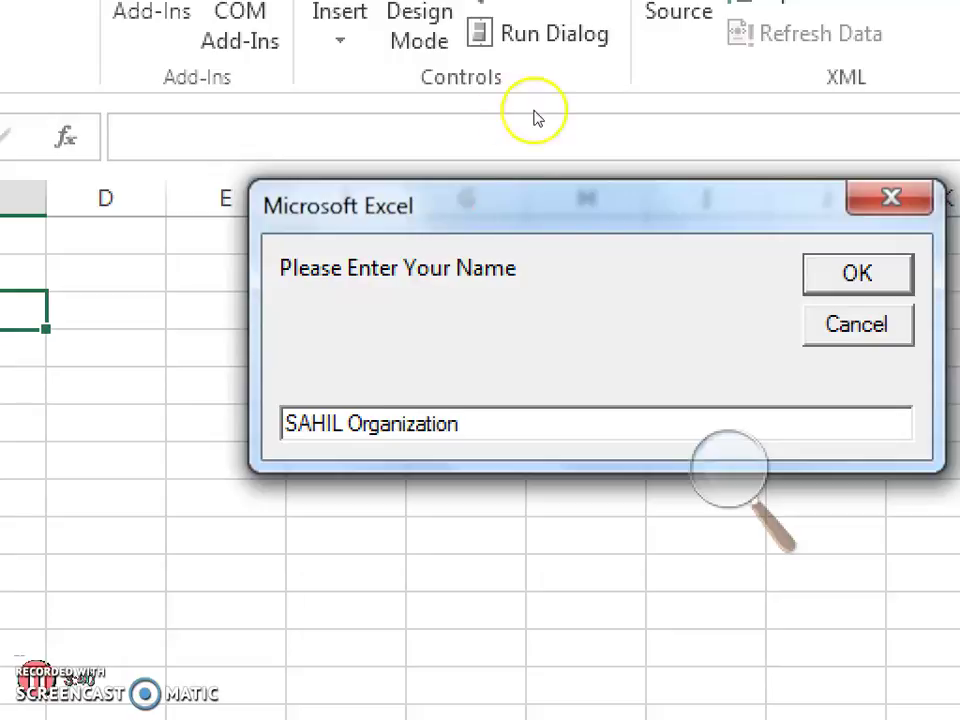
key("Return")
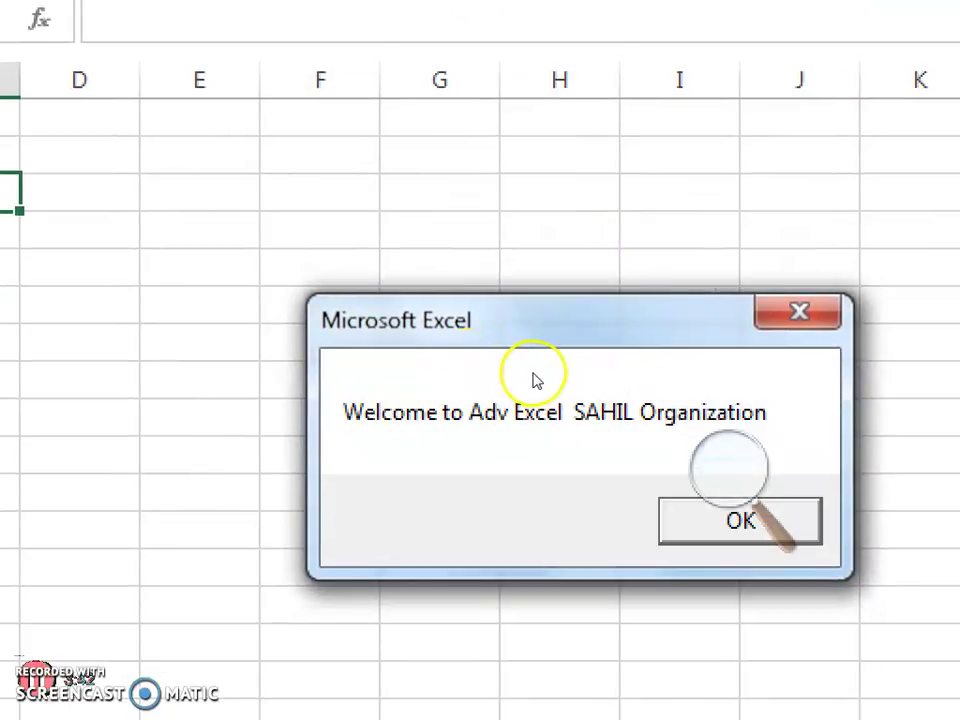
key("Return")
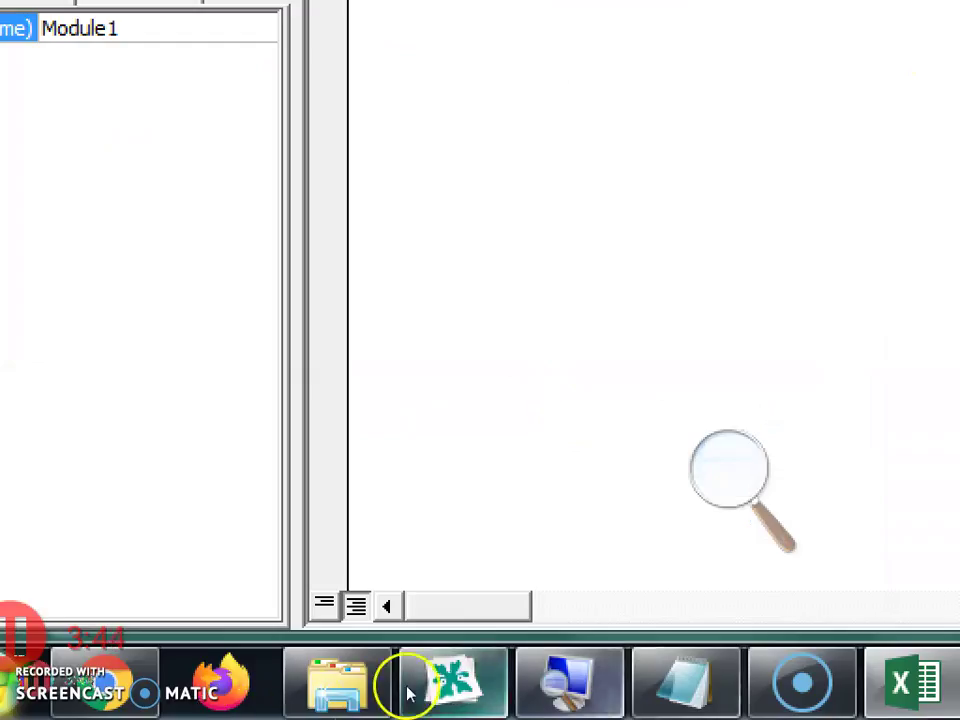
Minimize the VBA editor and then the Excel window to reveal the desktop
left_click(715, 493)
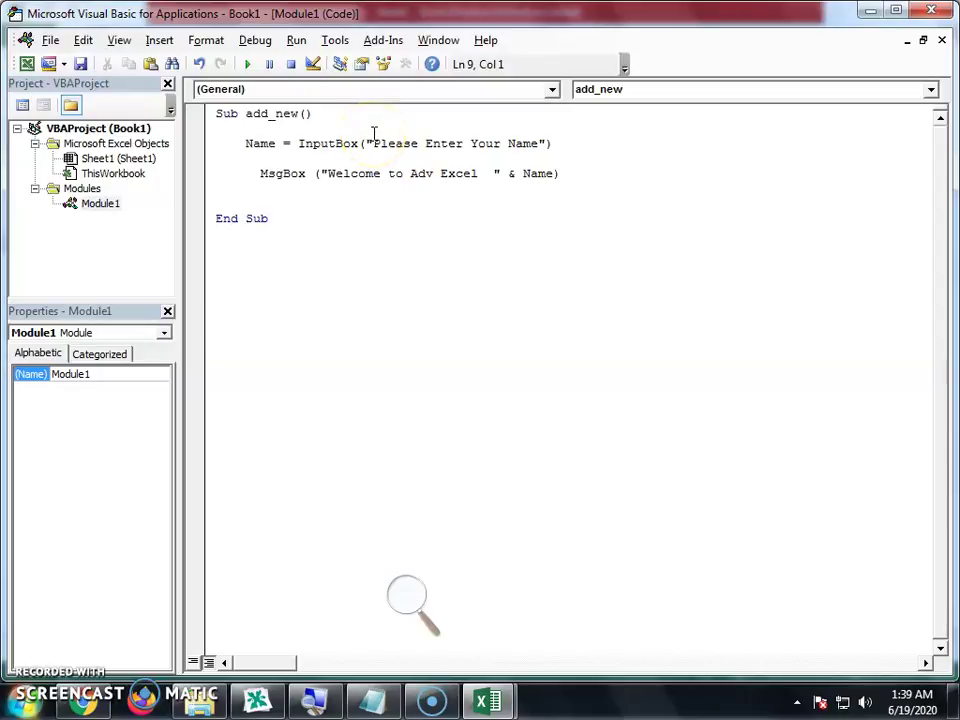
left_click(868, 11)
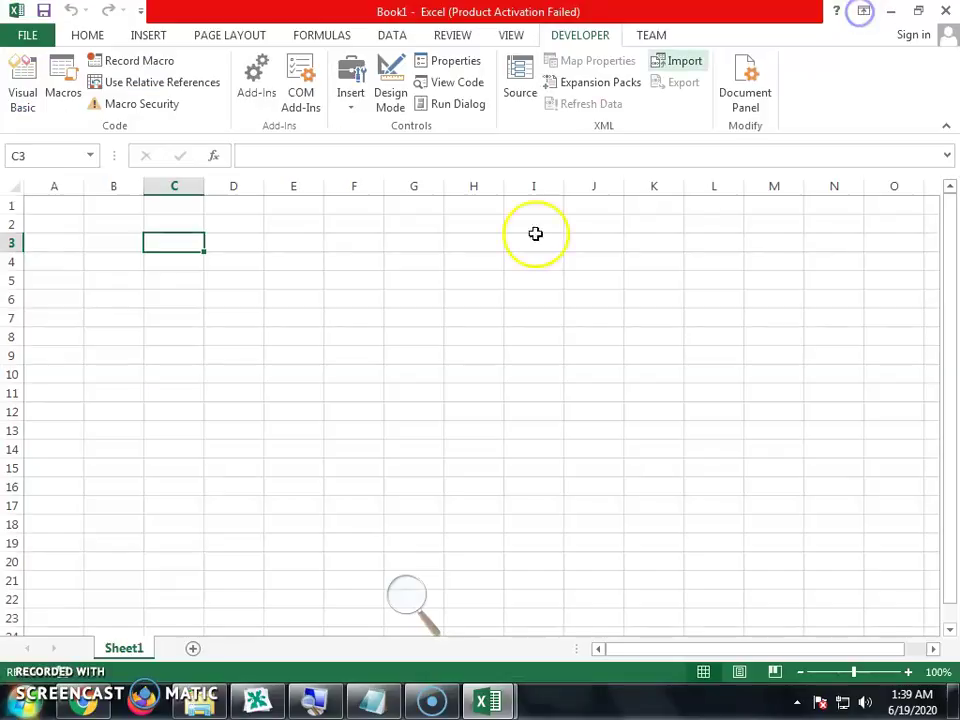
left_click(890, 10)
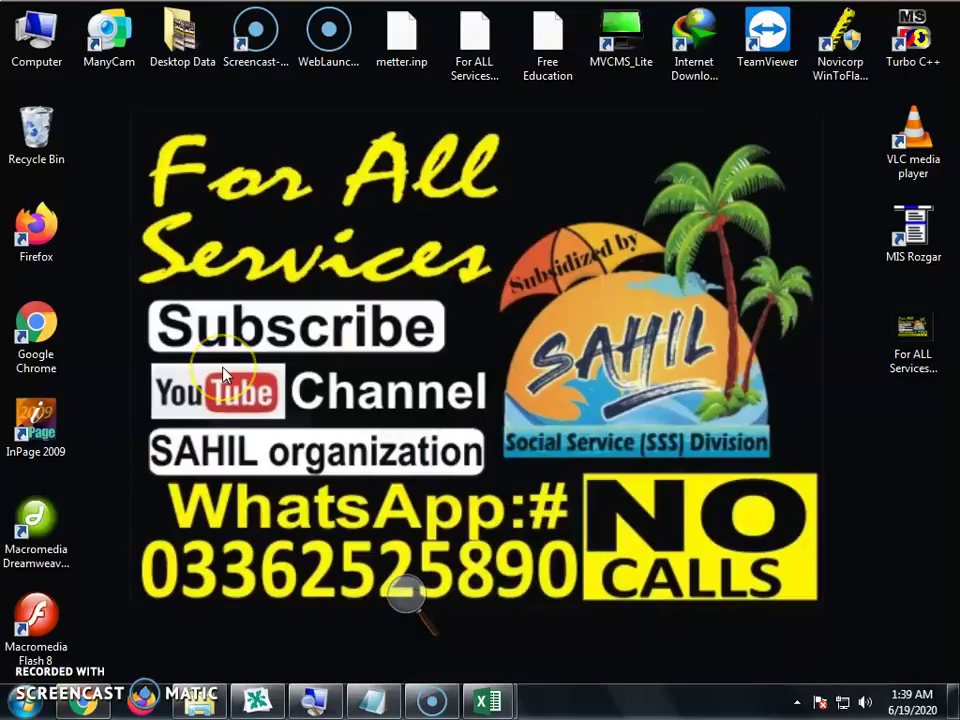
left_click(230, 385)
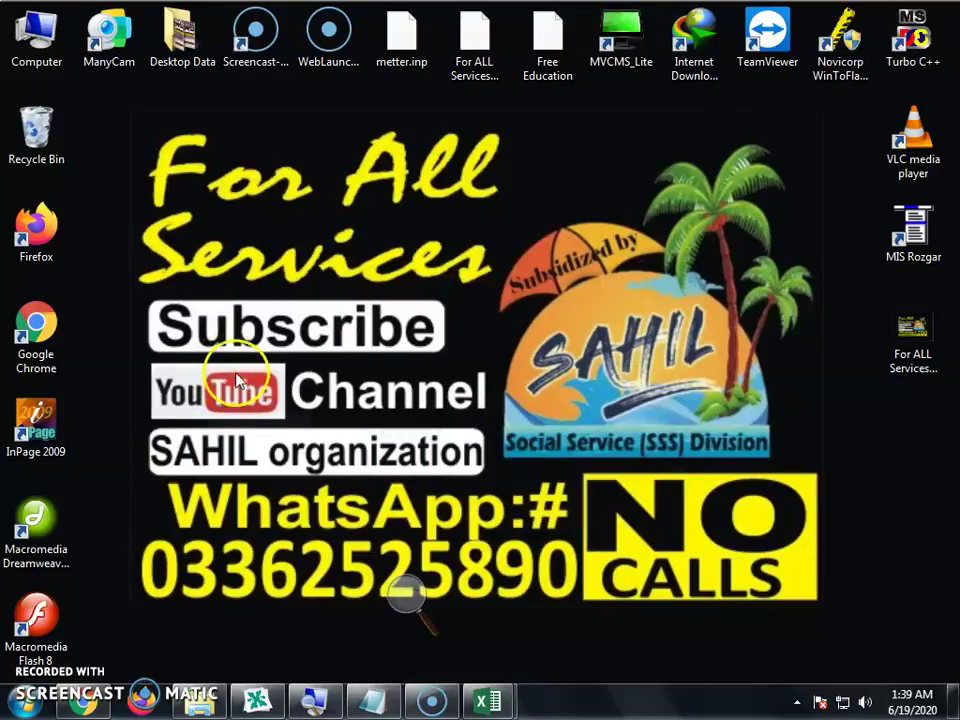